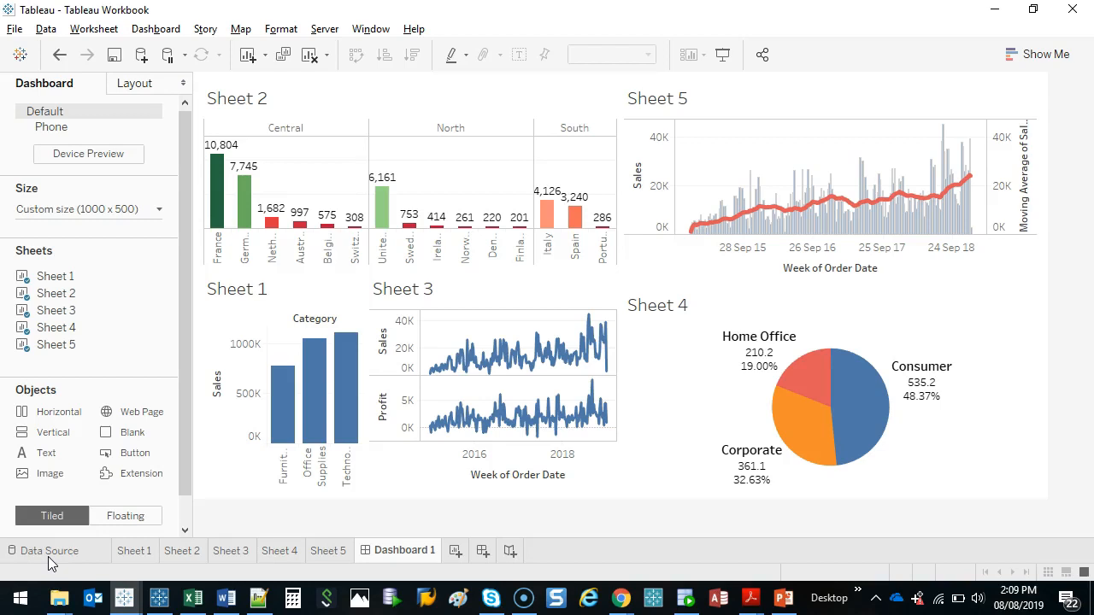
- Show the dashboard title and replace its text with "My First Dashboard"
left_click(402, 207)
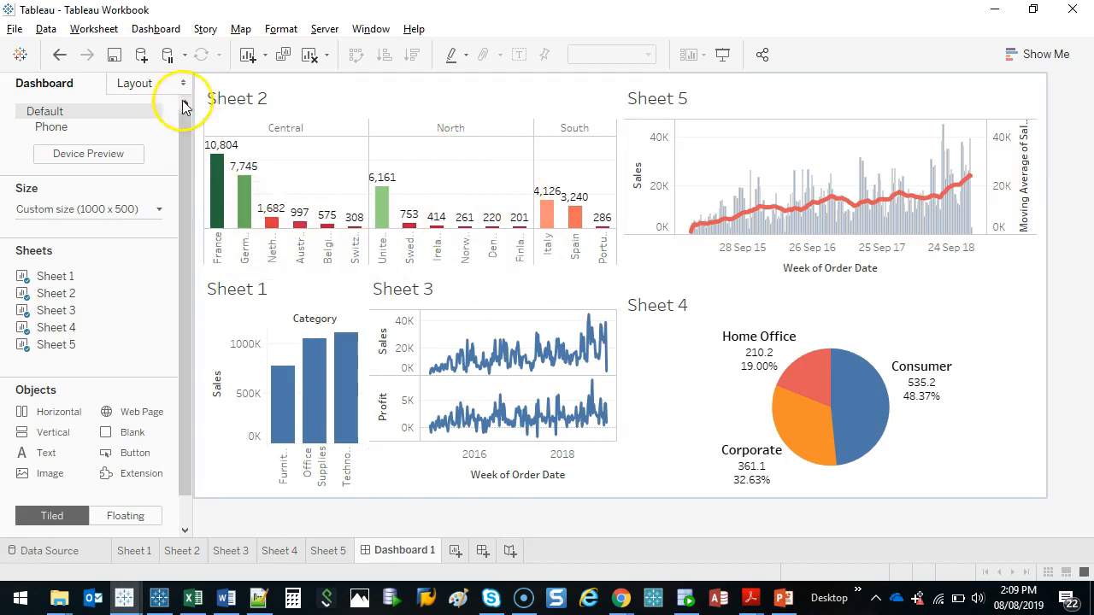
left_click_drag(188, 437, 184, 485)
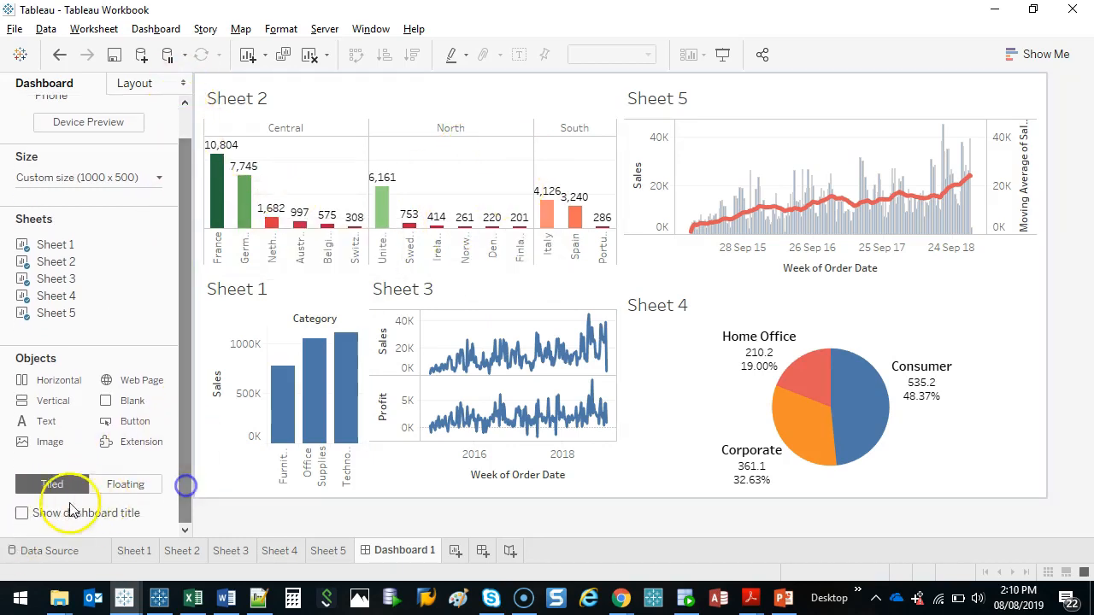
left_click(22, 514)
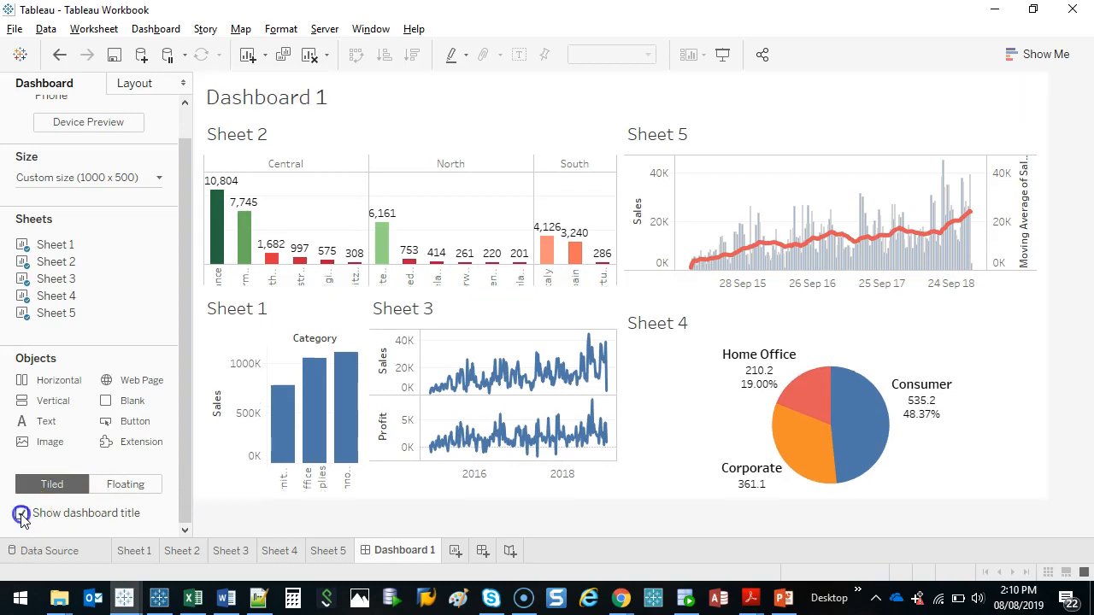
double_click(321, 94)
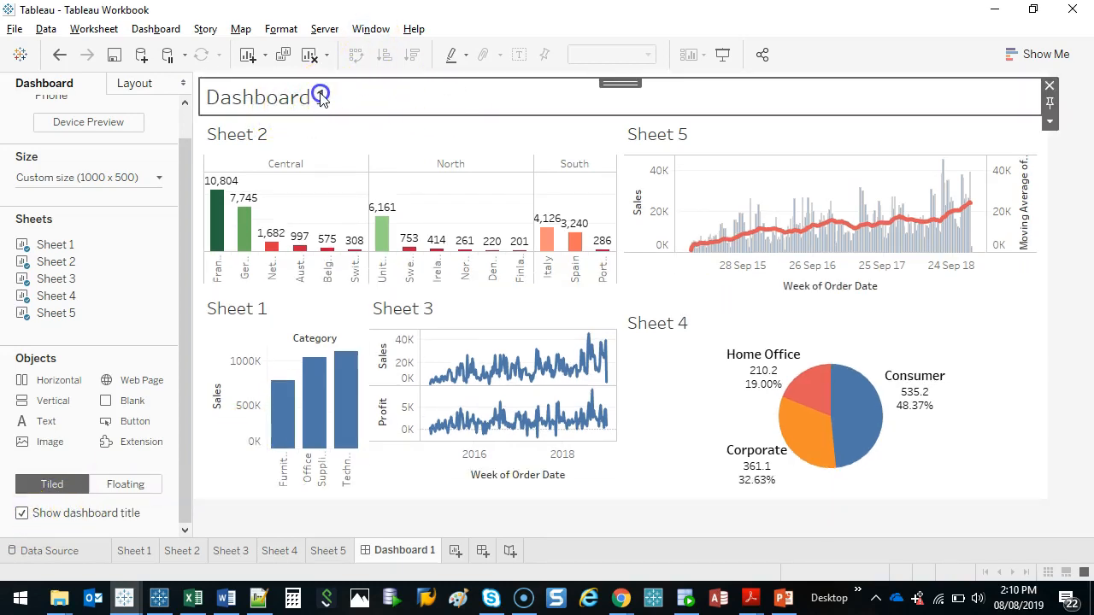
key("ctrl+a")
type("My")
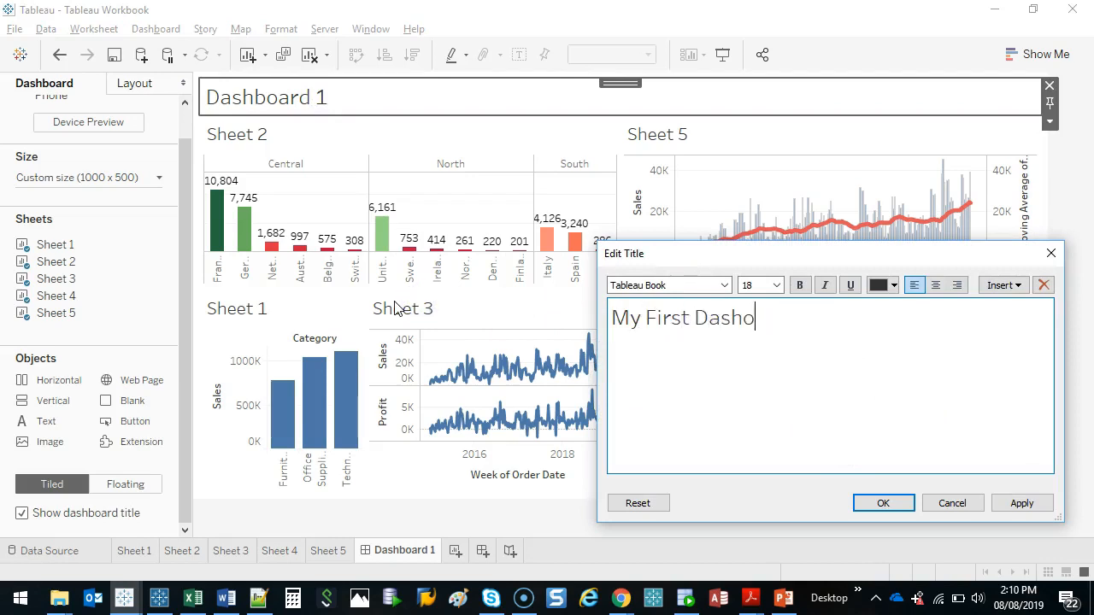
- Centre the whole dashboard title text and make it bold
key("ctrl+a")
key("ctrl+e")
left_click(800, 285)
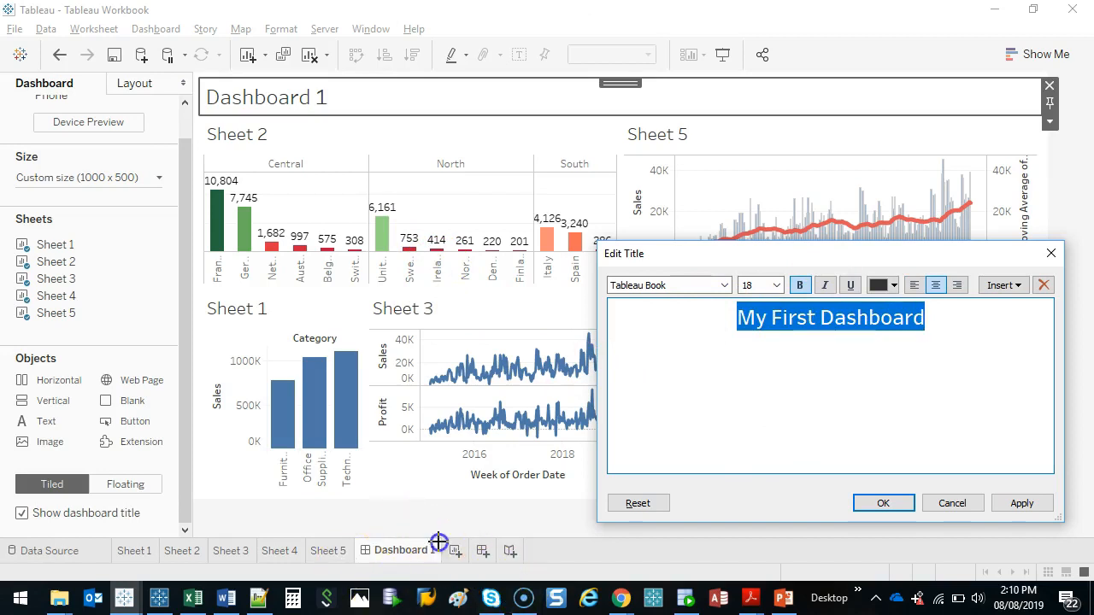
- Try the title text left-aligned and without bold, switching back to centred and bold each time
left_click_drag(297, 119, 203, 142)
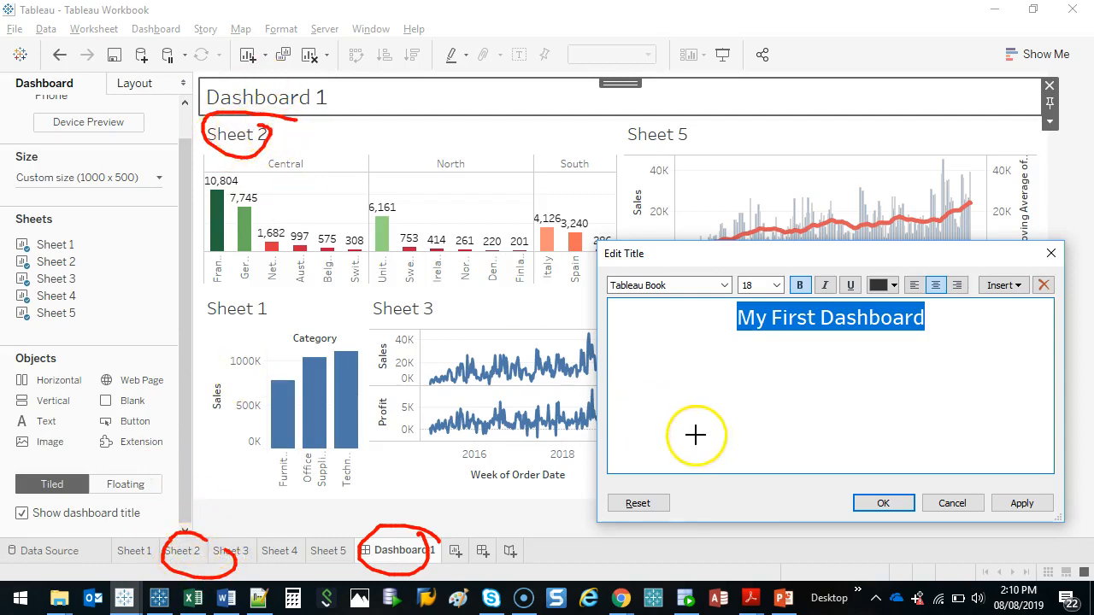
left_click(998, 322)
left_click_drag(927, 318, 681, 294)
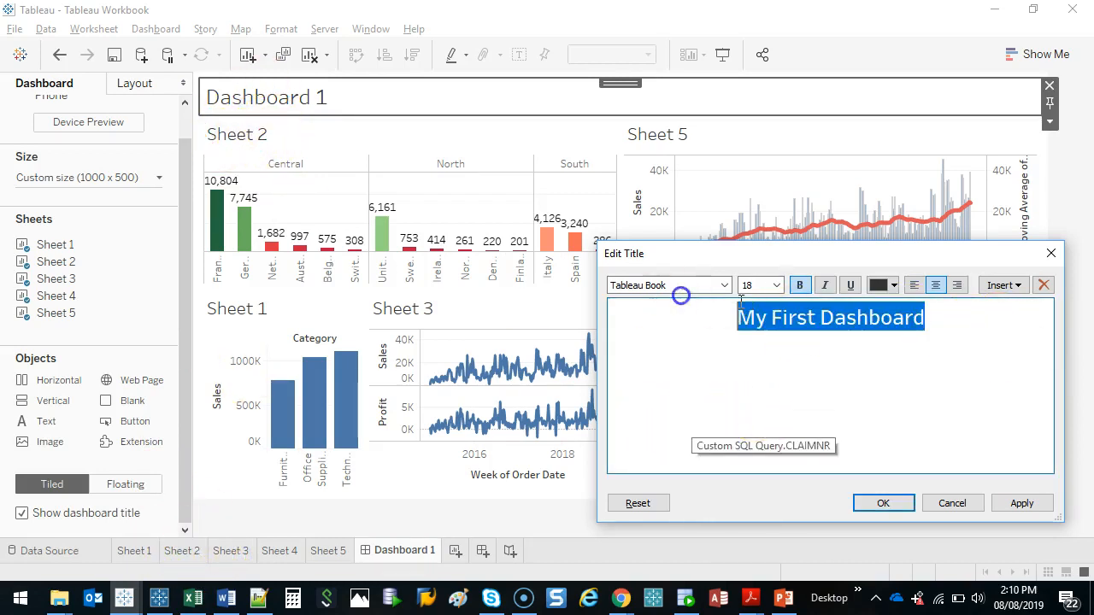
left_click(921, 285)
left_click(934, 284)
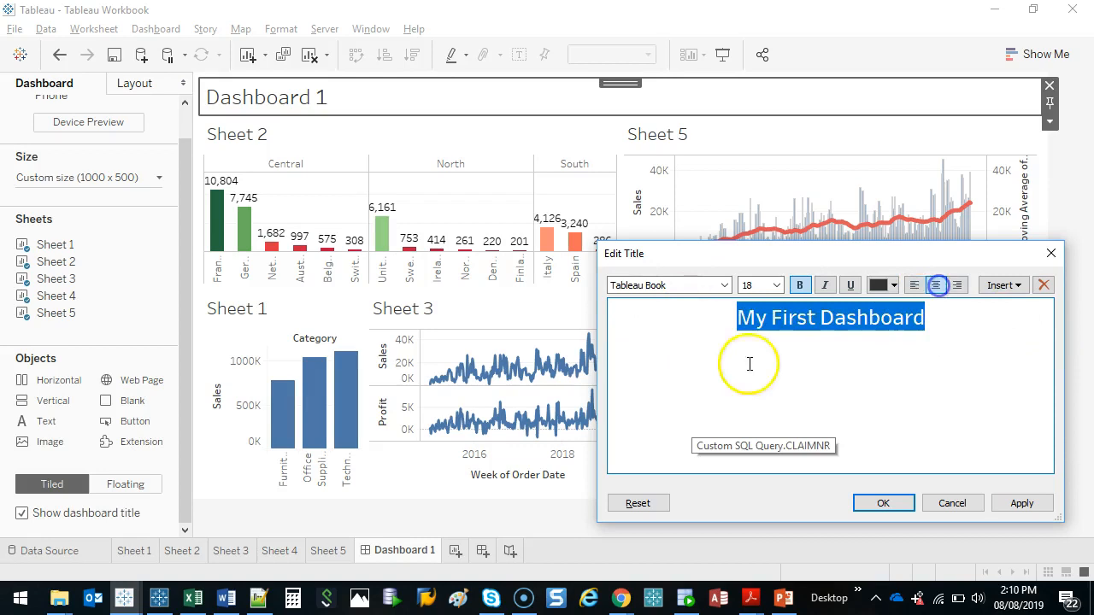
left_click(801, 286)
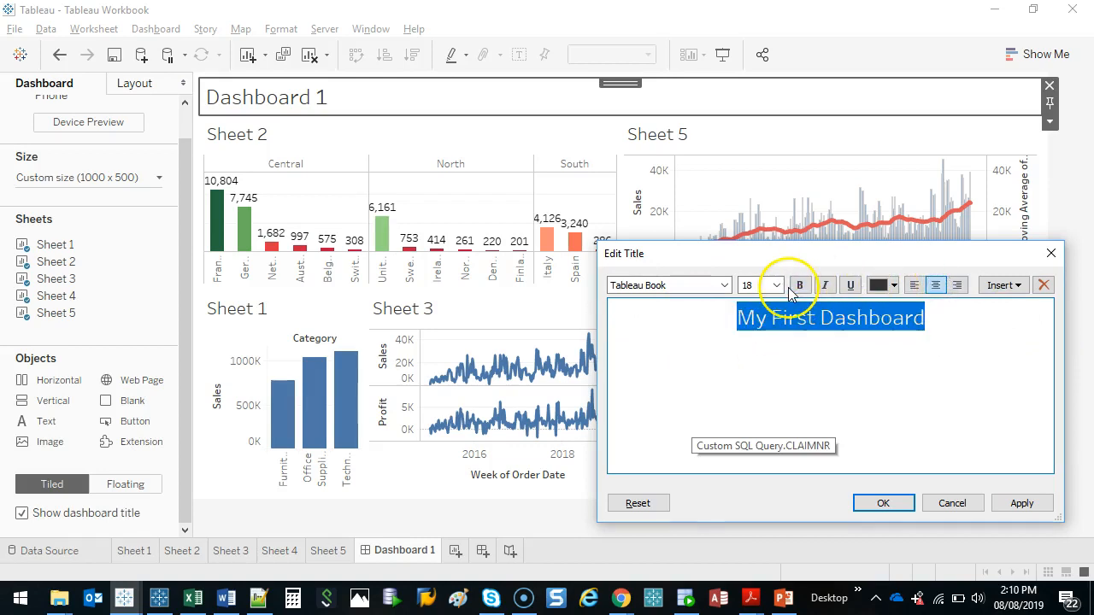
left_click(798, 286)
- Colour the title text blue, set its font size to 22, and apply the title edits
left_click(893, 284)
left_click(974, 304)
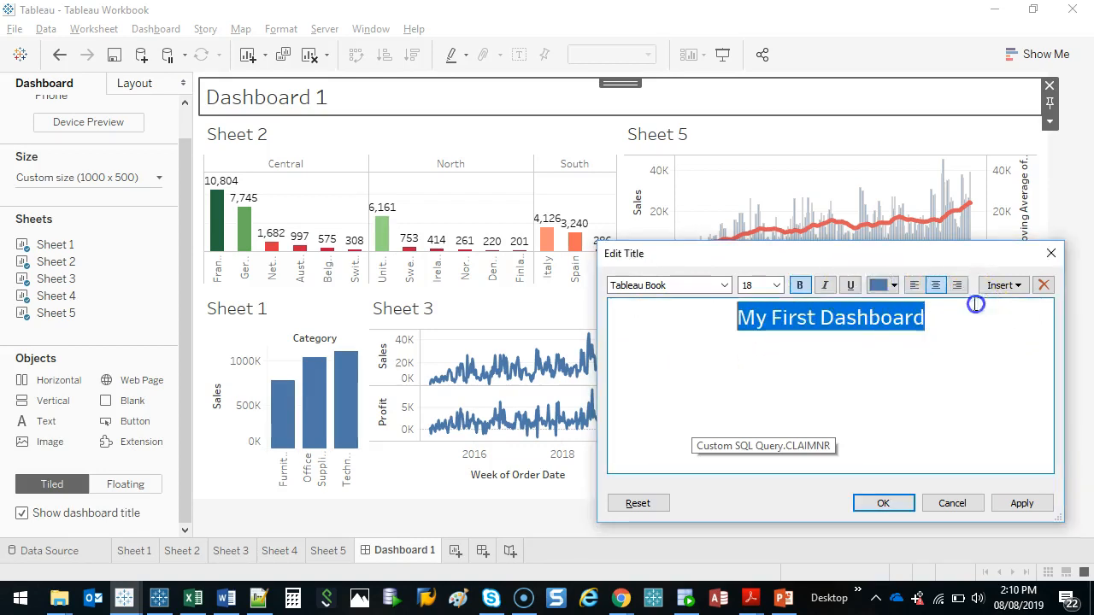
left_click(776, 285)
left_click(768, 408)
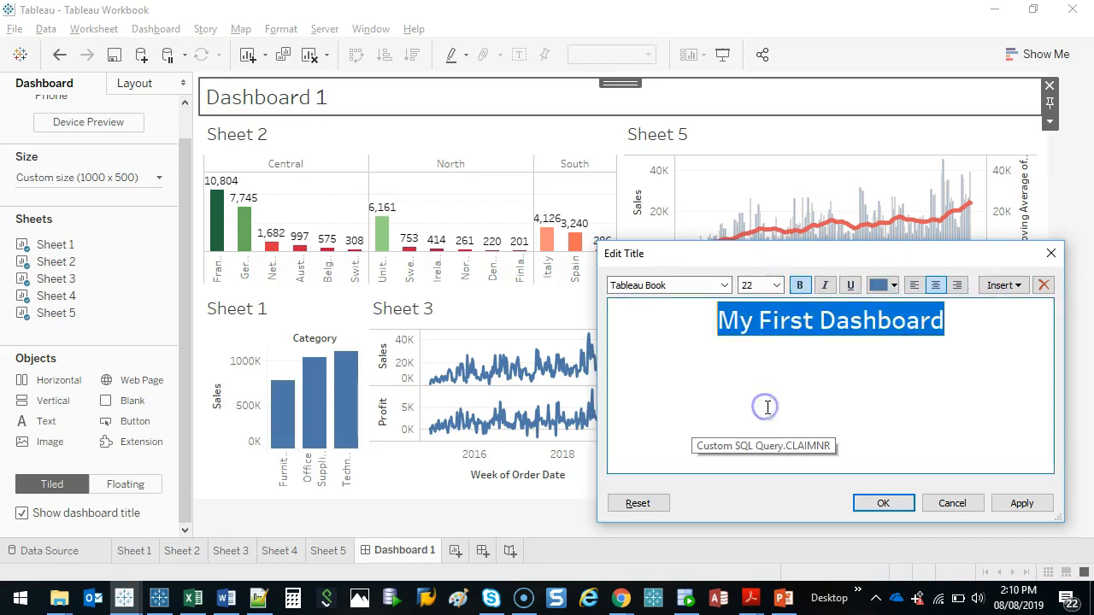
left_click(943, 401)
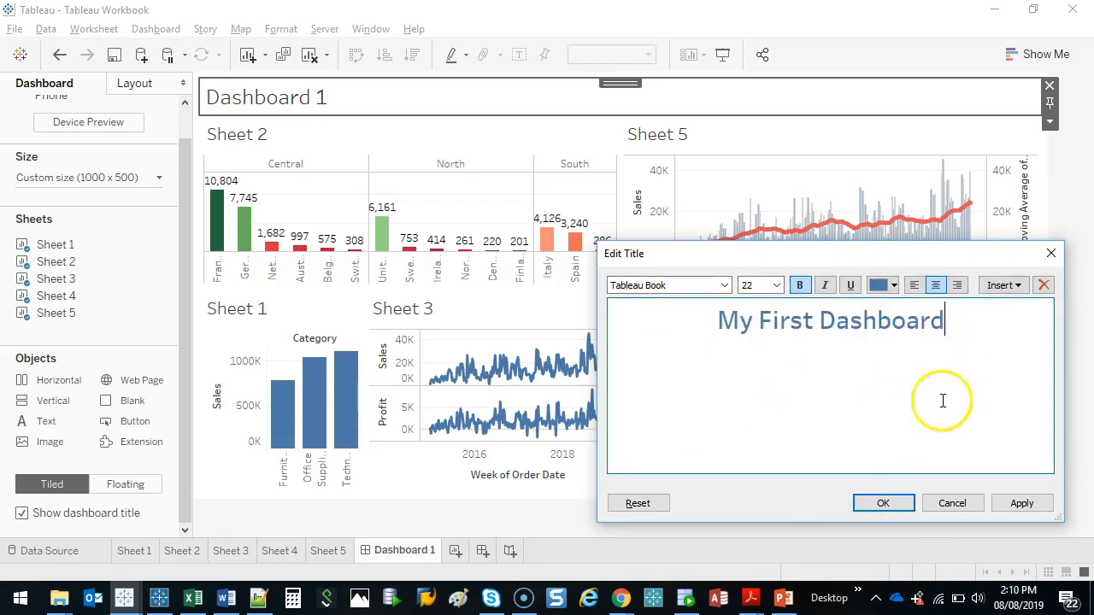
left_click(882, 504)
- Slightly reduce the height of the dashboard title area
left_click(586, 110)
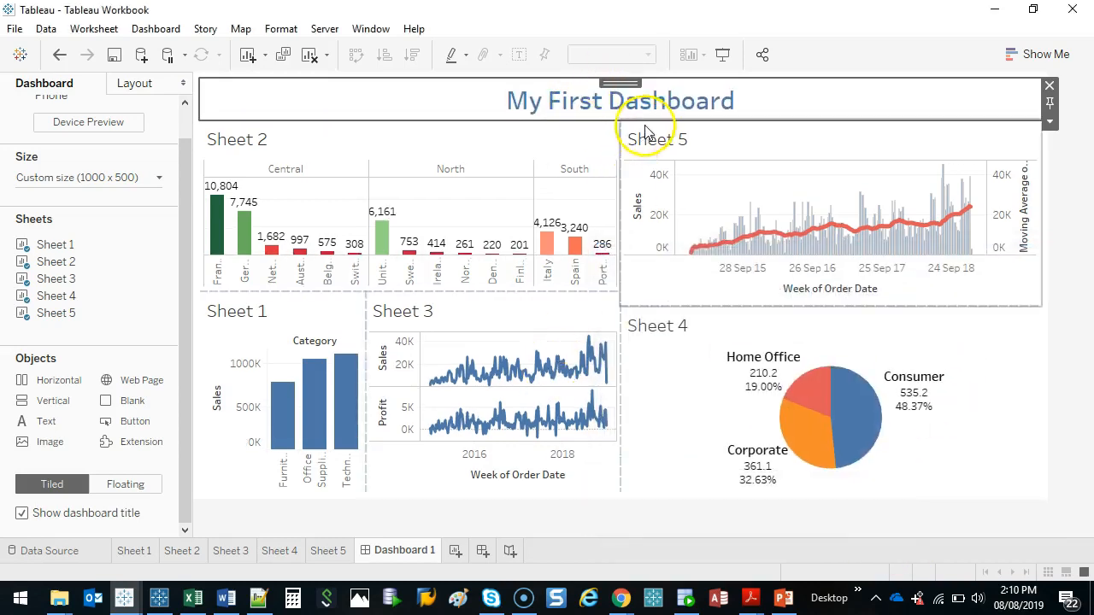
left_click_drag(649, 129, 593, 120)
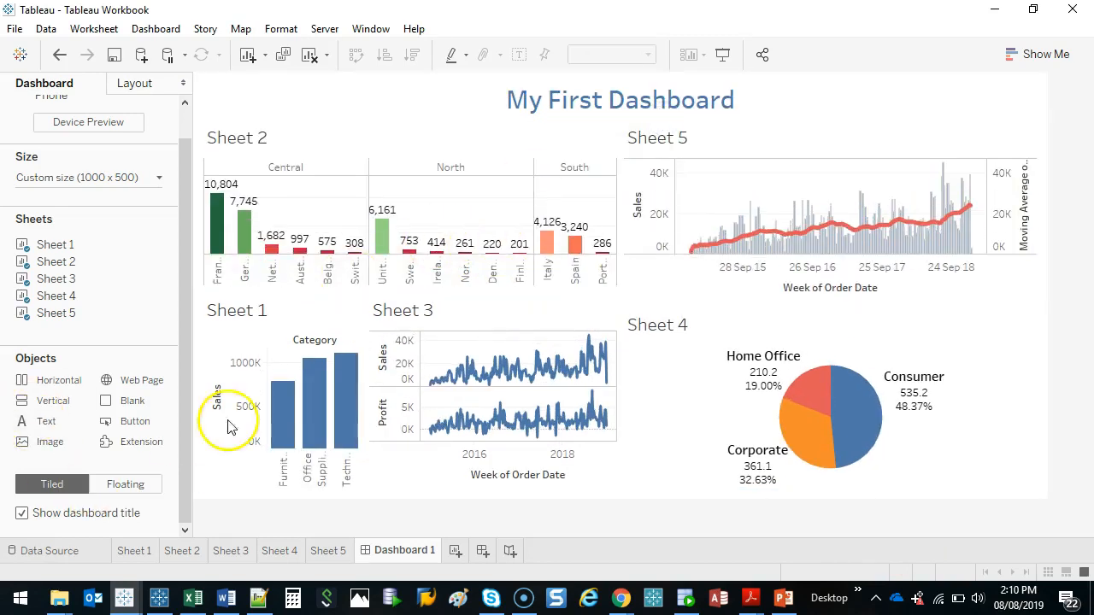
left_click(684, 333)
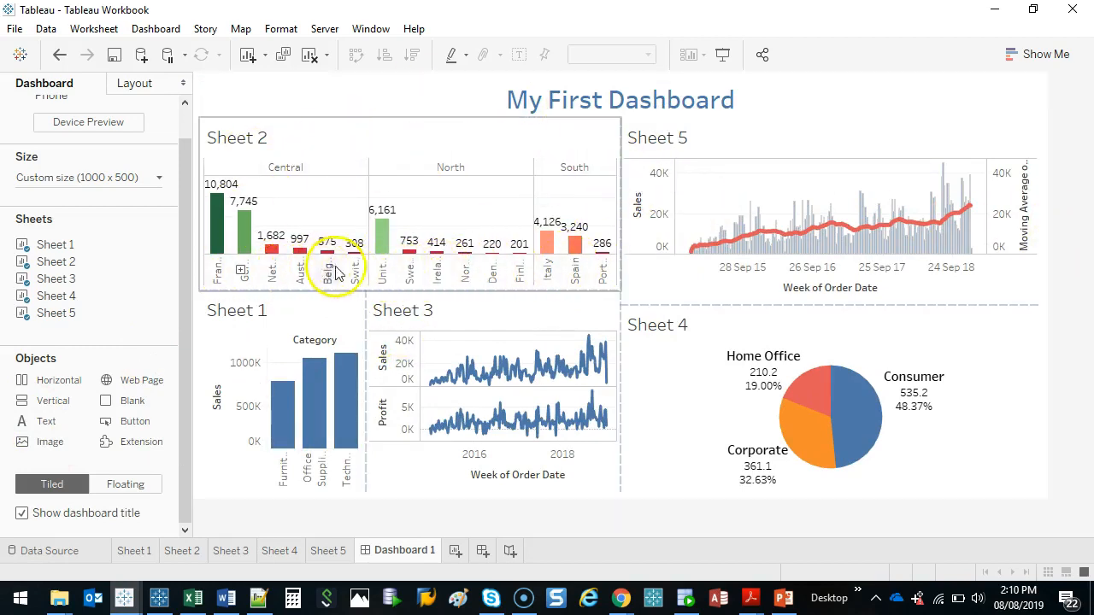
- Move Sheet 2 into a full-height column at the dashboard's left edge and place Sheet 1 directly above Sheet 3
left_click(404, 137)
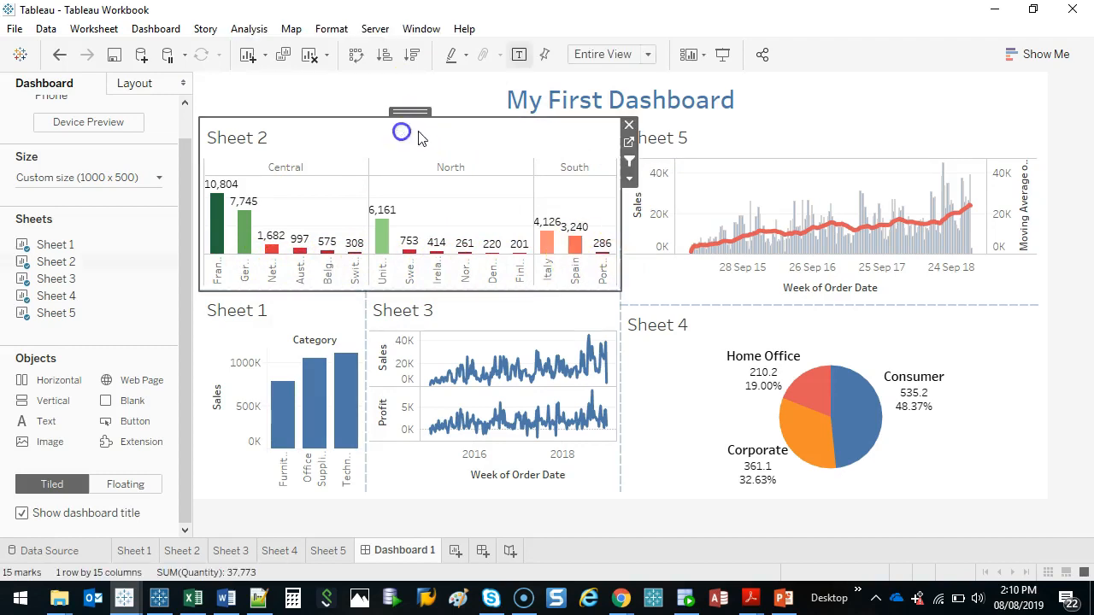
left_click_drag(399, 129, 234, 364)
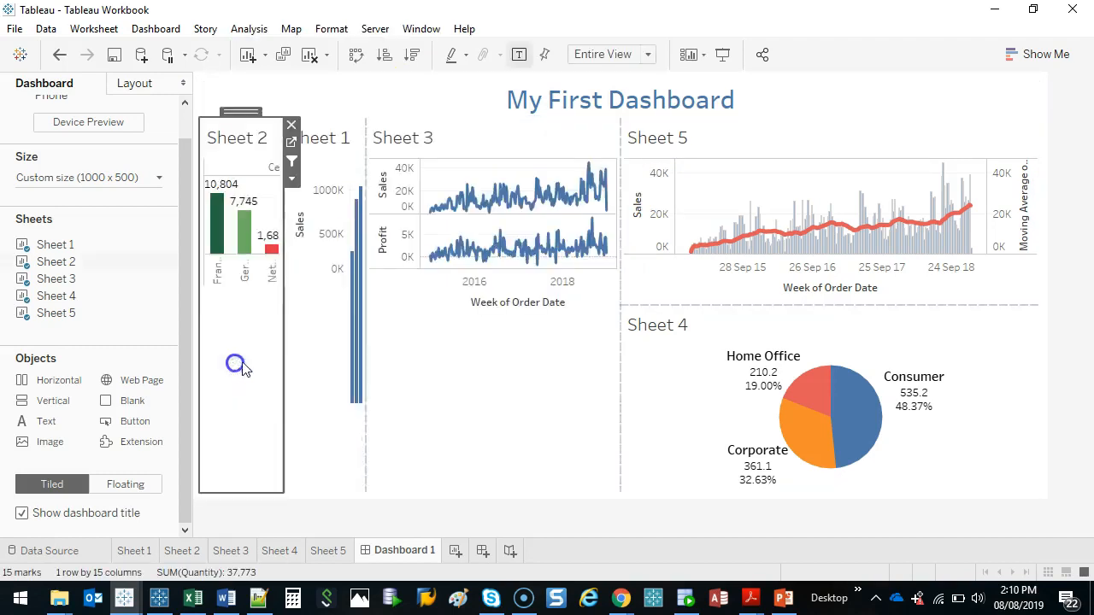
left_click(344, 150)
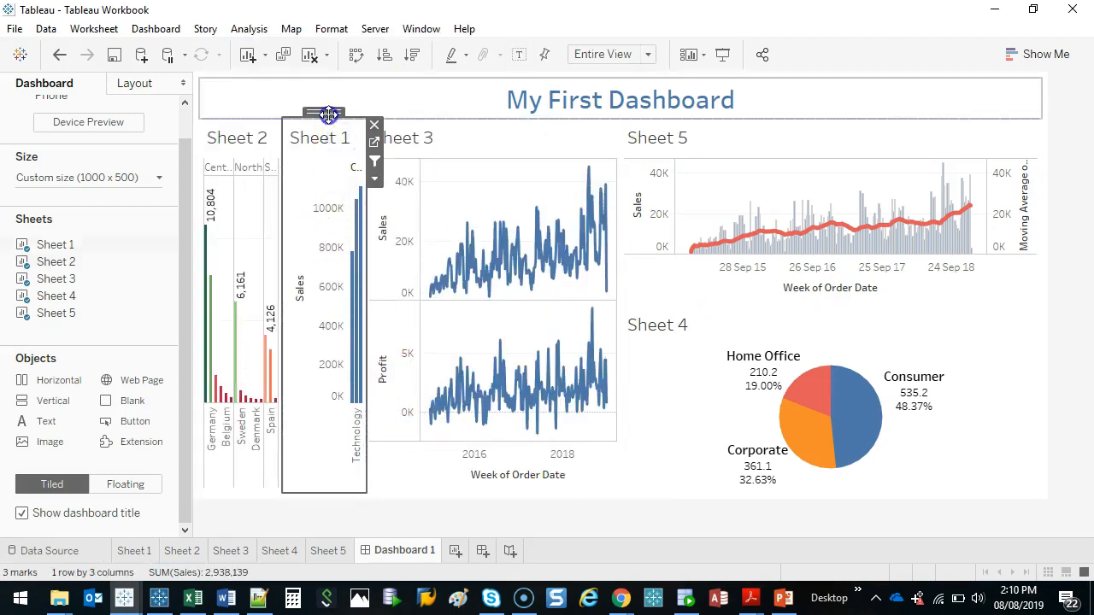
left_click_drag(325, 111, 478, 183)
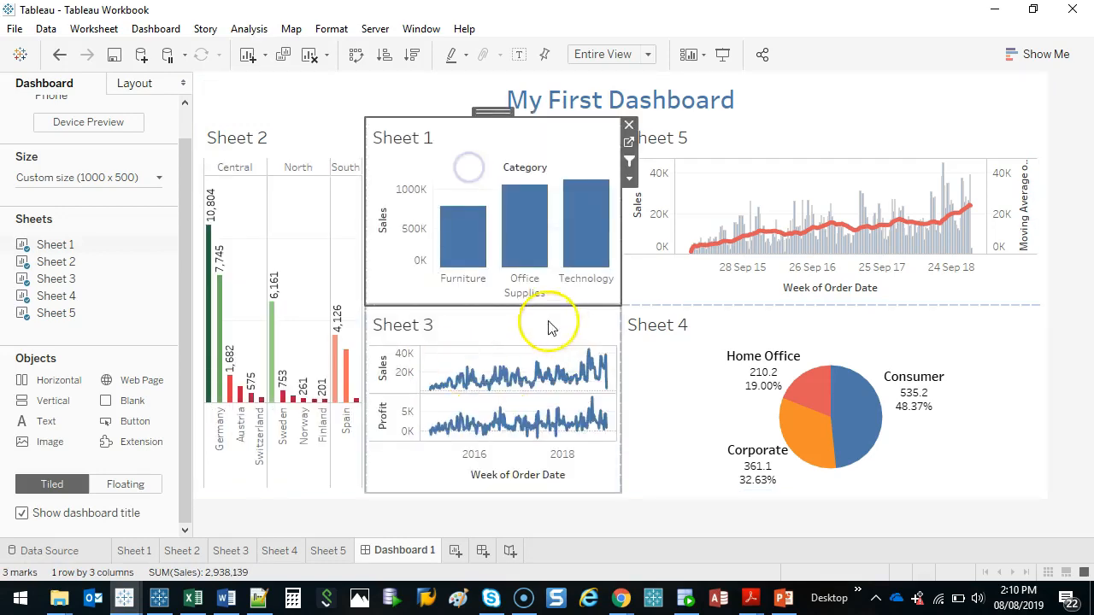
- Swap the rows and columns of Sheet 2 so its bars run horizontally
left_click(323, 162)
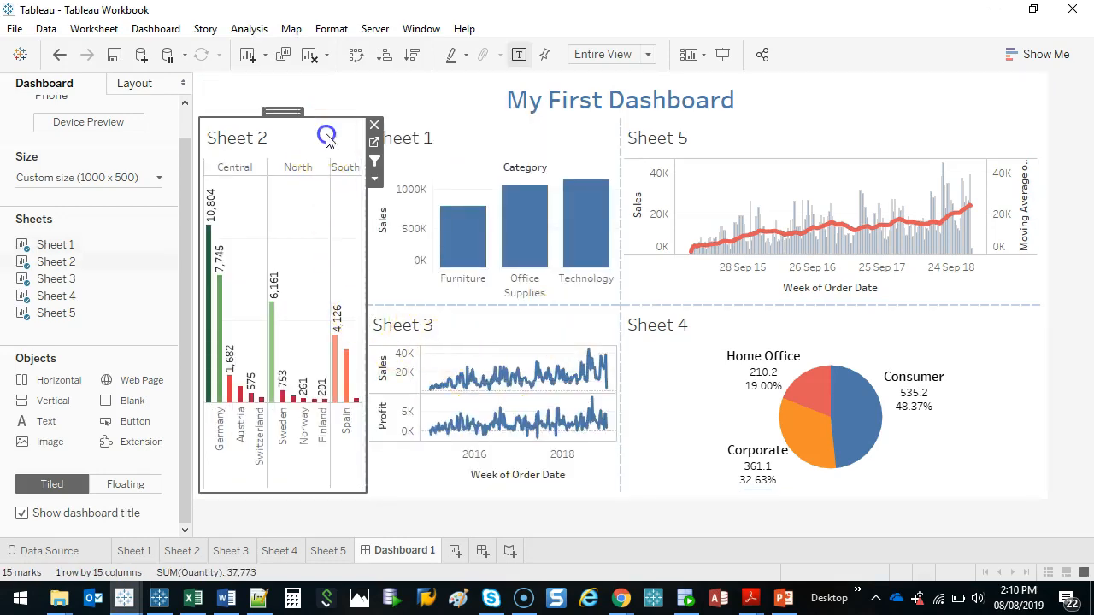
left_click(357, 57)
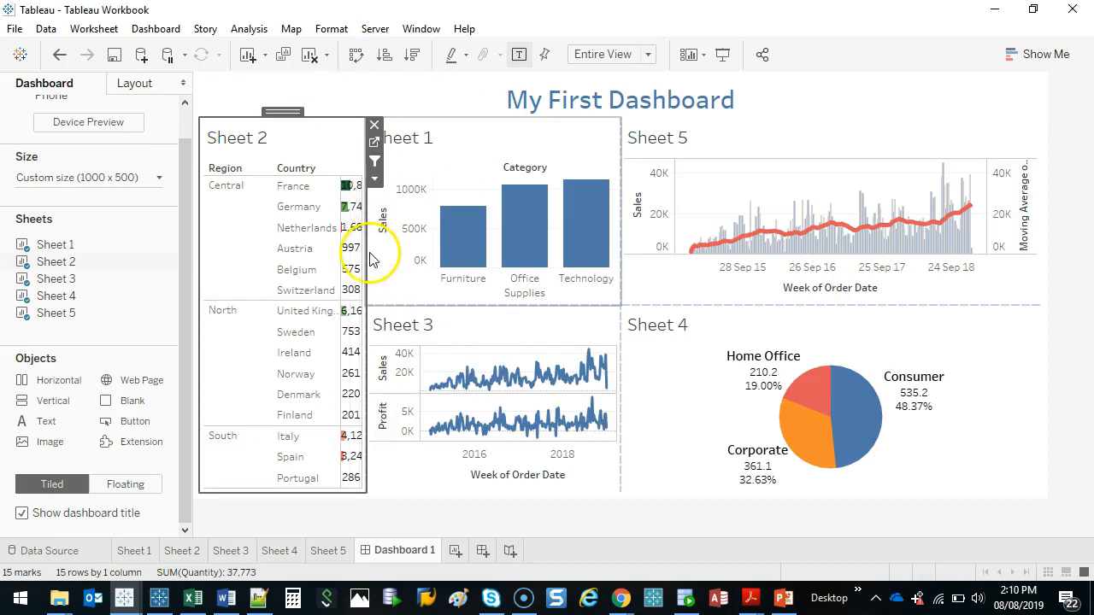
- Narrow Sheet 4 and Sheet 5 to one matching column width, and widen the Sheet 2 column
left_click(1021, 318)
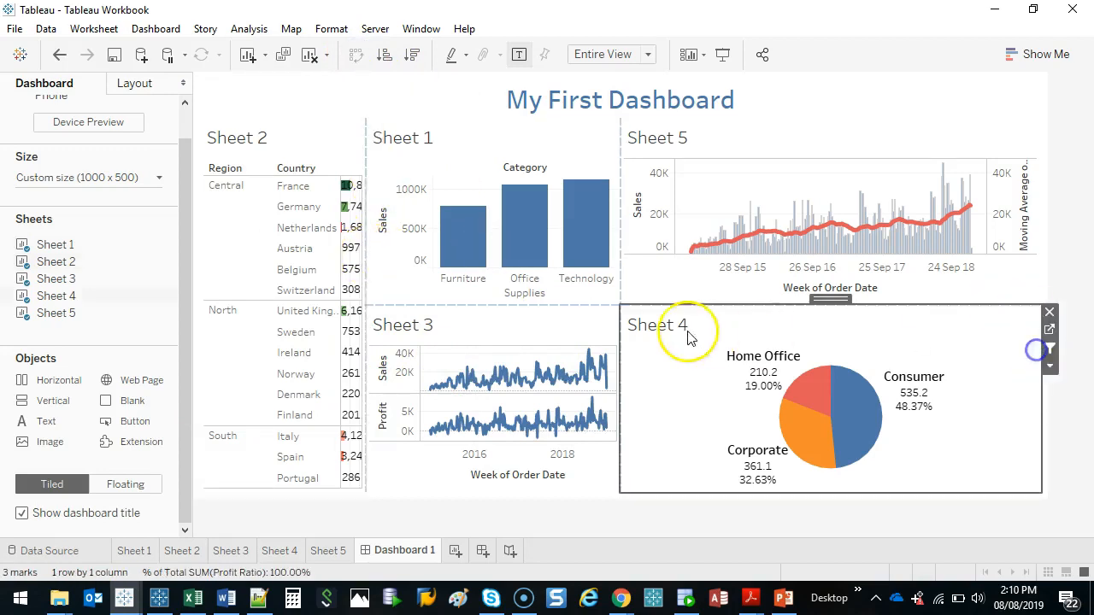
left_click(620, 331)
left_click_drag(620, 330, 808, 334)
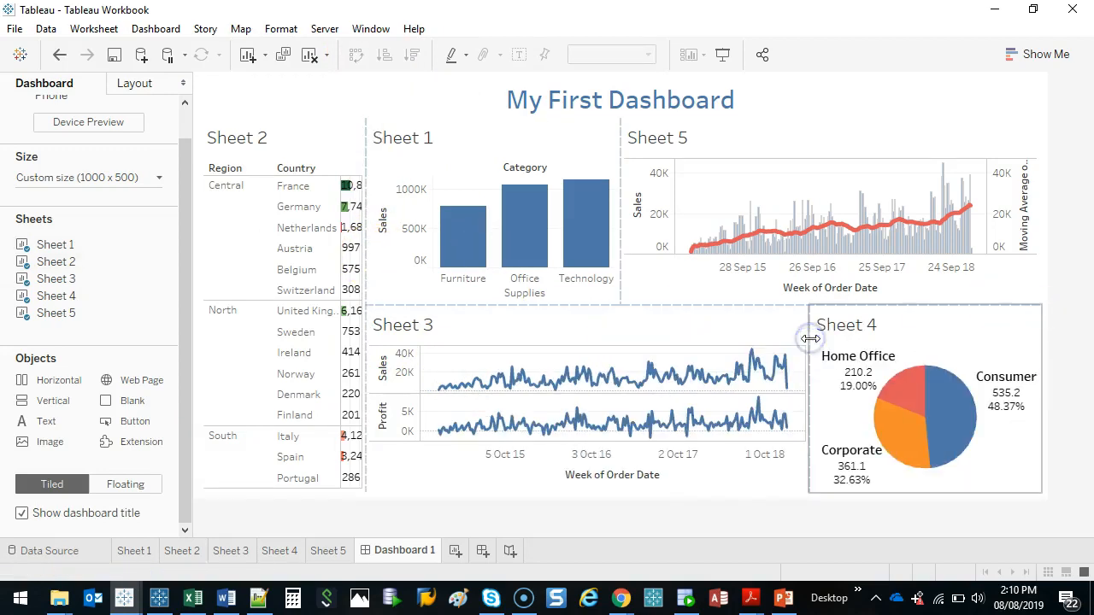
left_click_drag(618, 270, 803, 254)
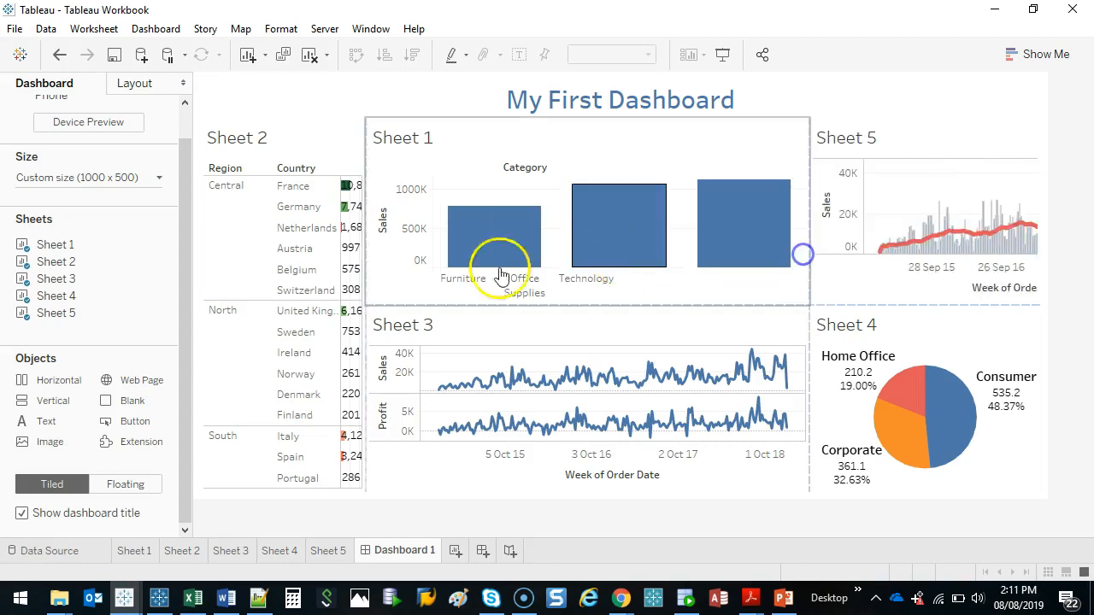
left_click_drag(369, 267, 510, 285)
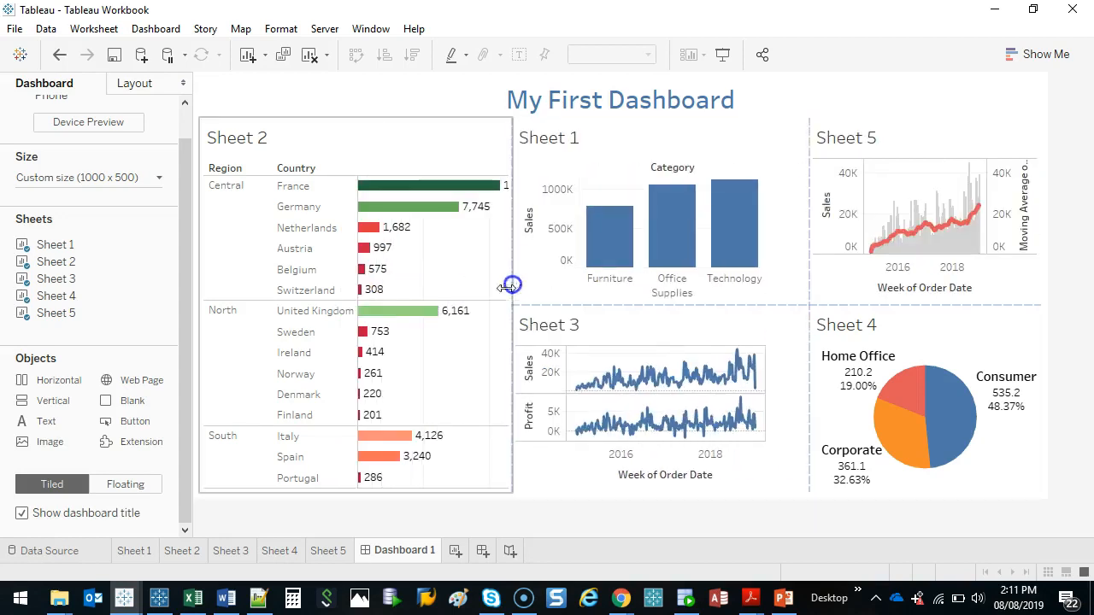
- Rotate the region labels in Sheet 2 to vertical and clear the Central region selection
right_click(228, 211)
left_click(291, 298)
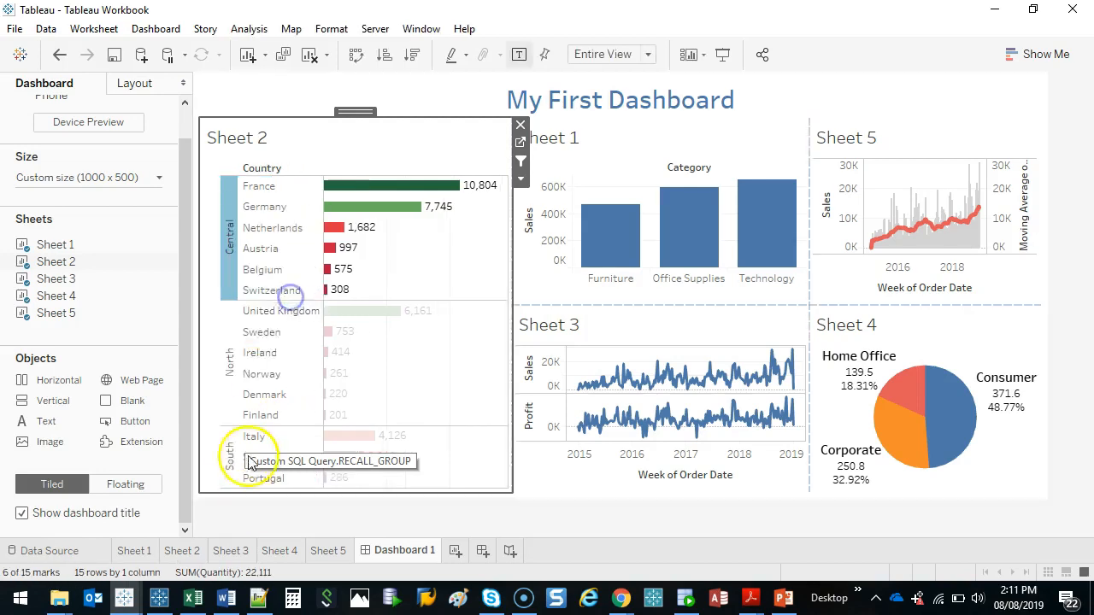
left_click(226, 267)
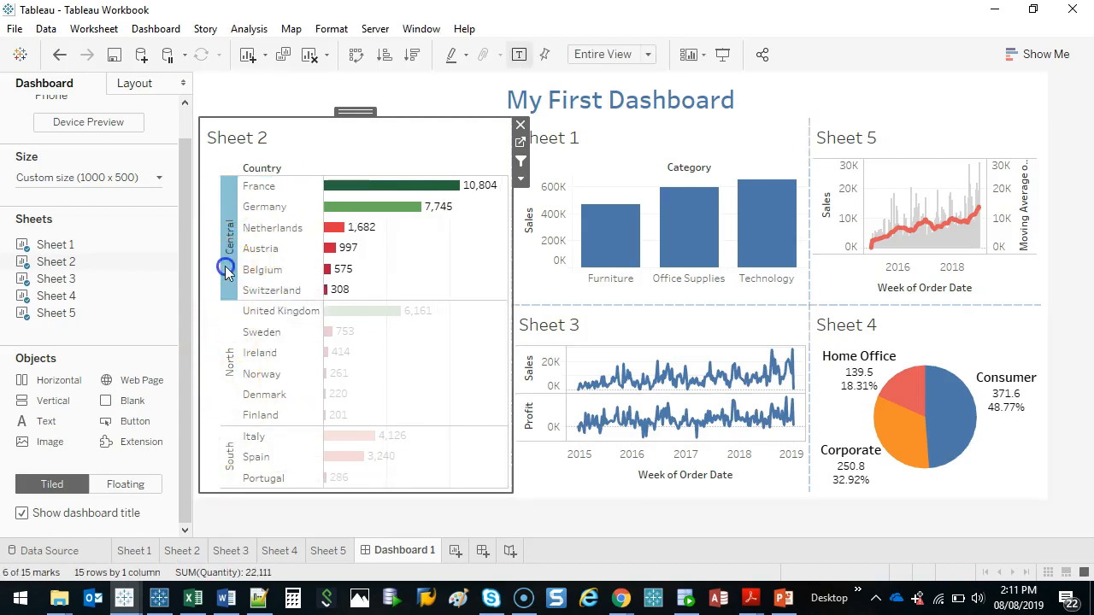
- Hide the field labels for rows in Sheet 2 and slightly narrow its column
right_click(210, 308)
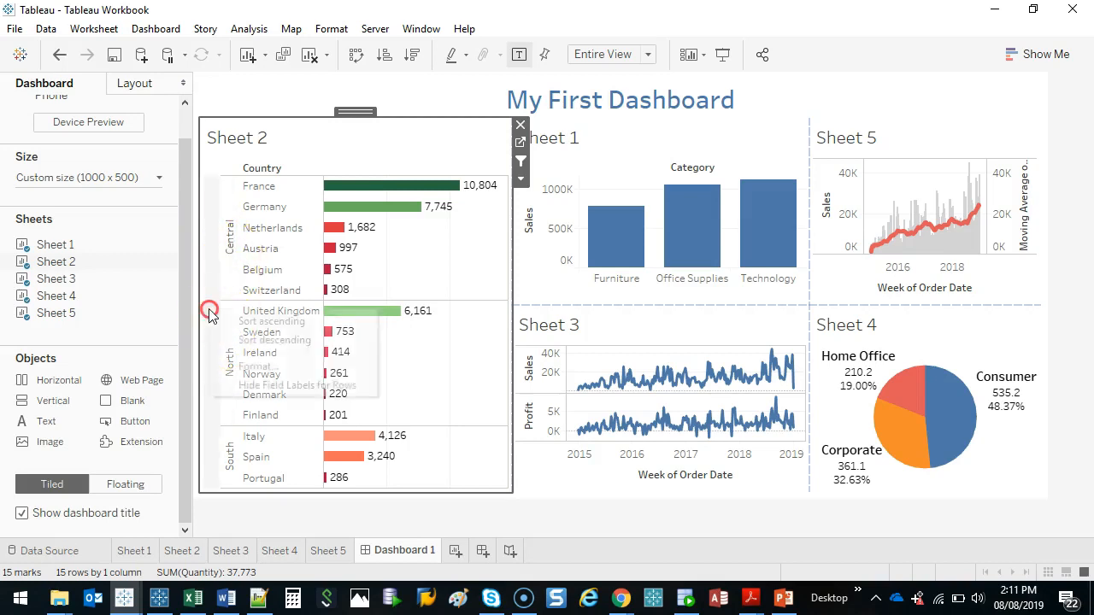
left_click(257, 384)
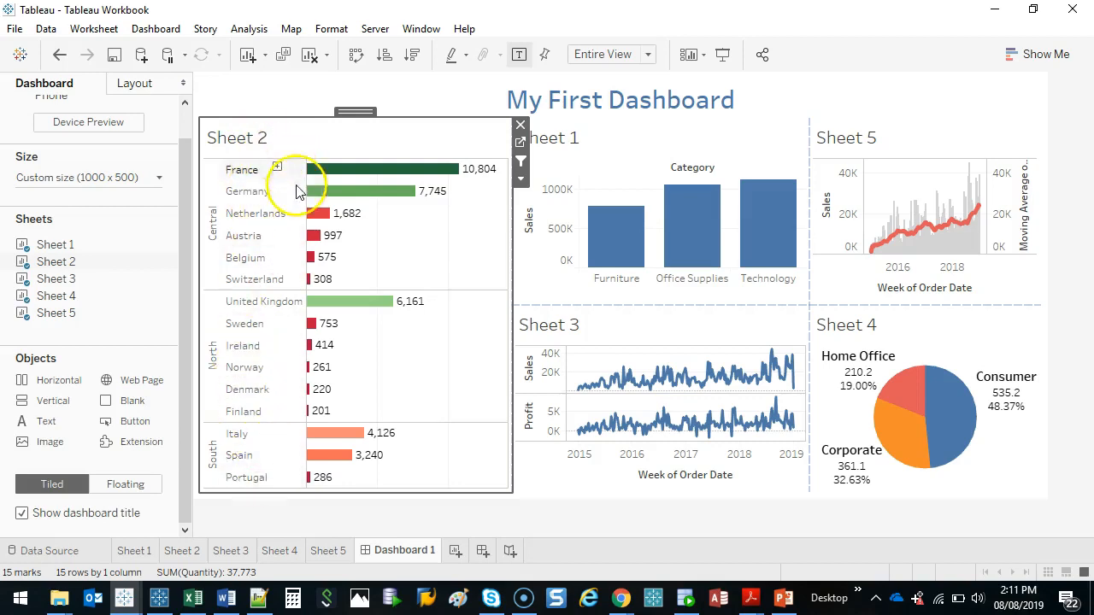
left_click_drag(501, 243, 489, 245)
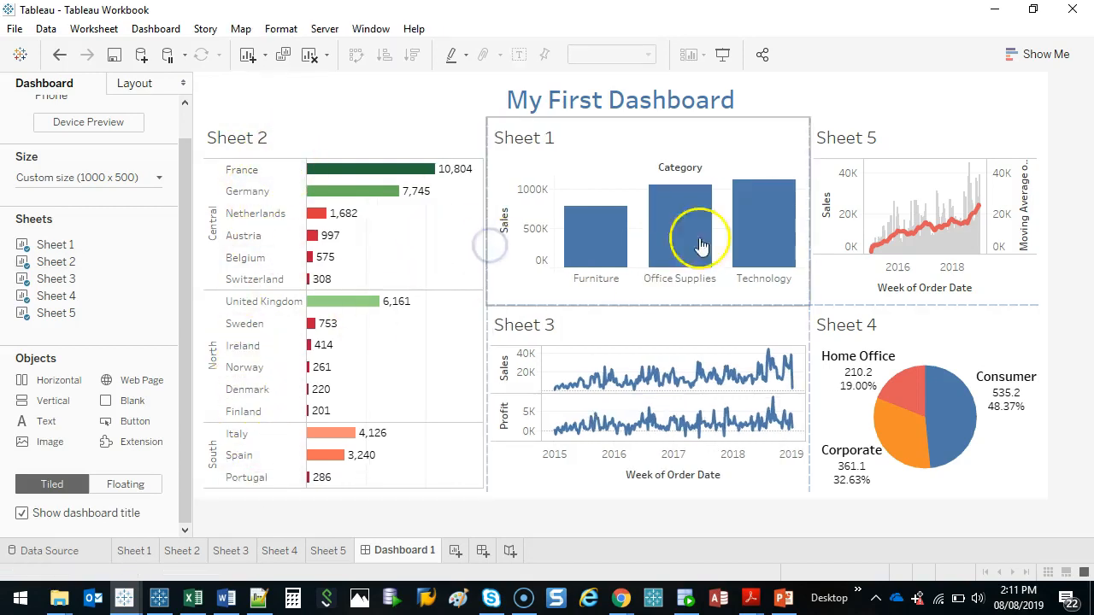
- Hide the field labels for columns in Sheet 1 and shorten it to give Sheet 3 more height
right_click(678, 170)
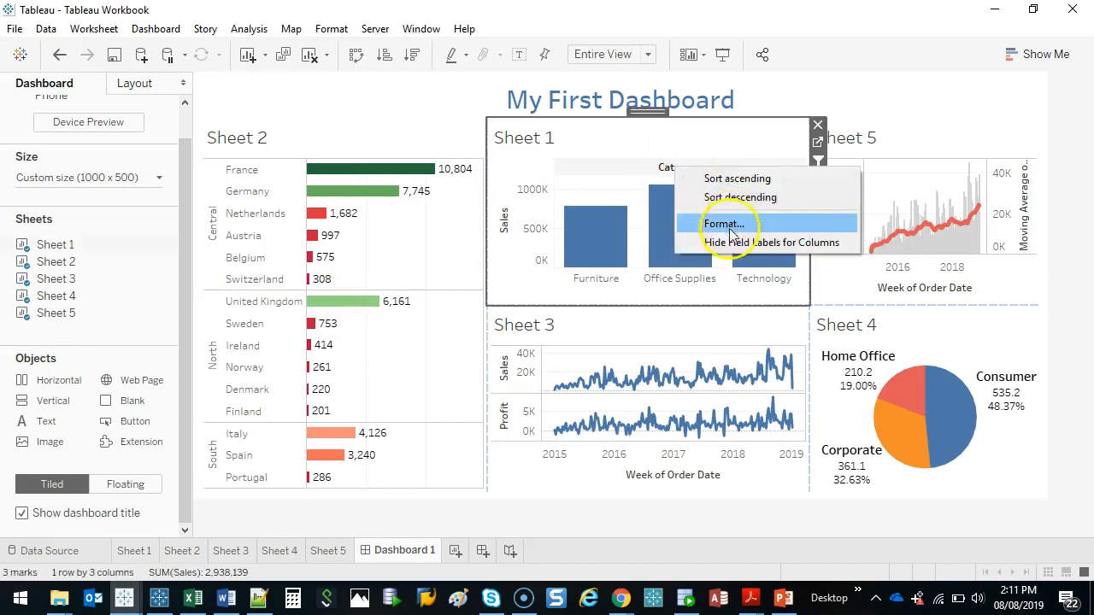
left_click(726, 242)
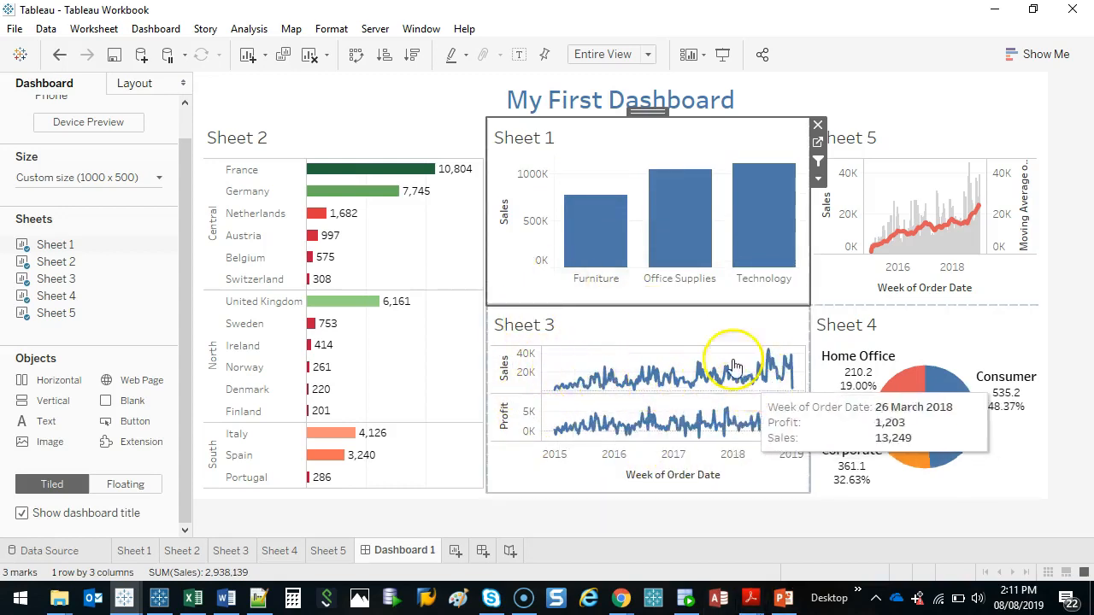
left_click_drag(712, 308, 673, 273)
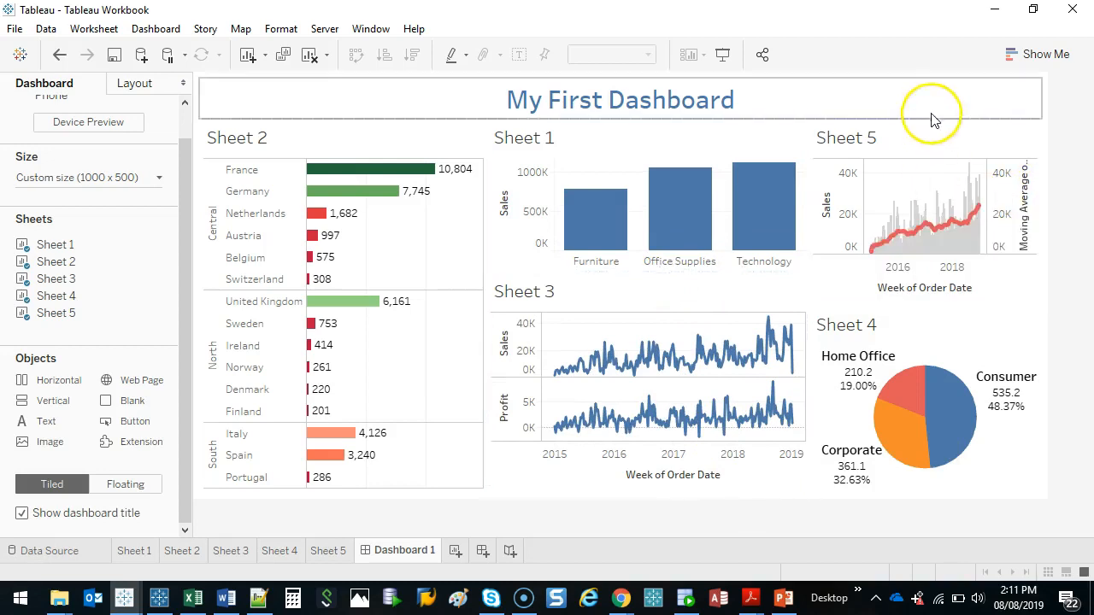
- Hide the header of the Moving Average axis in the Sheet 5 chart
left_click(951, 134)
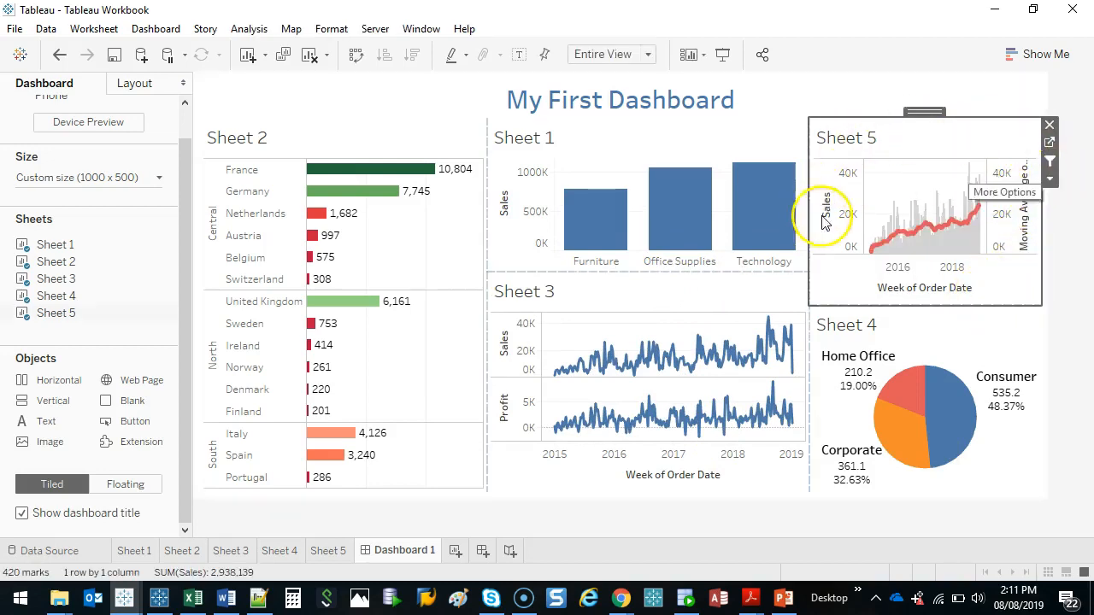
right_click(1009, 189)
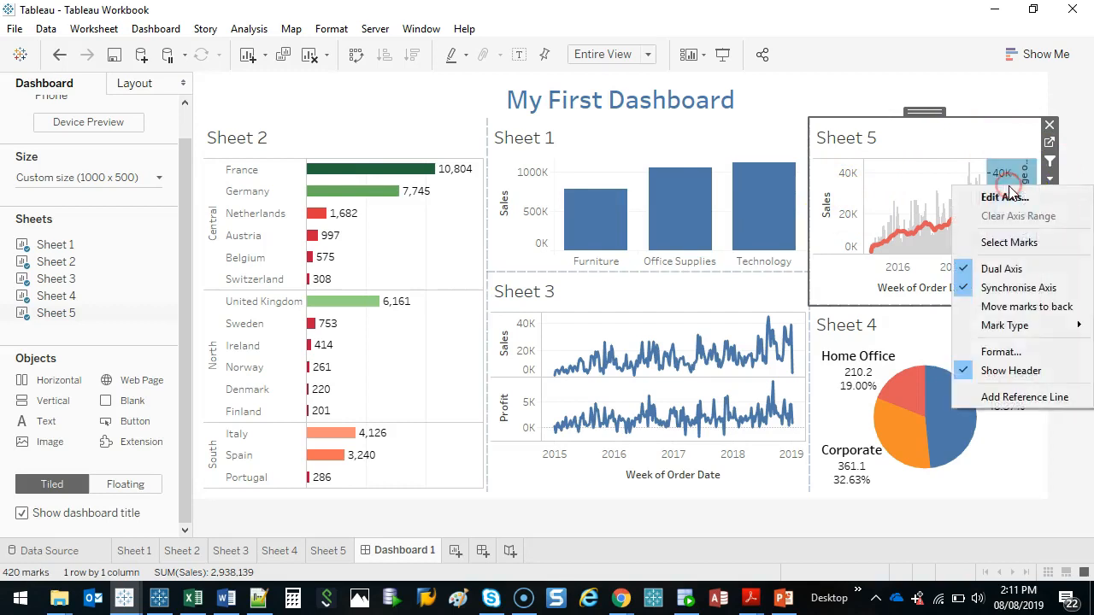
left_click(1025, 372)
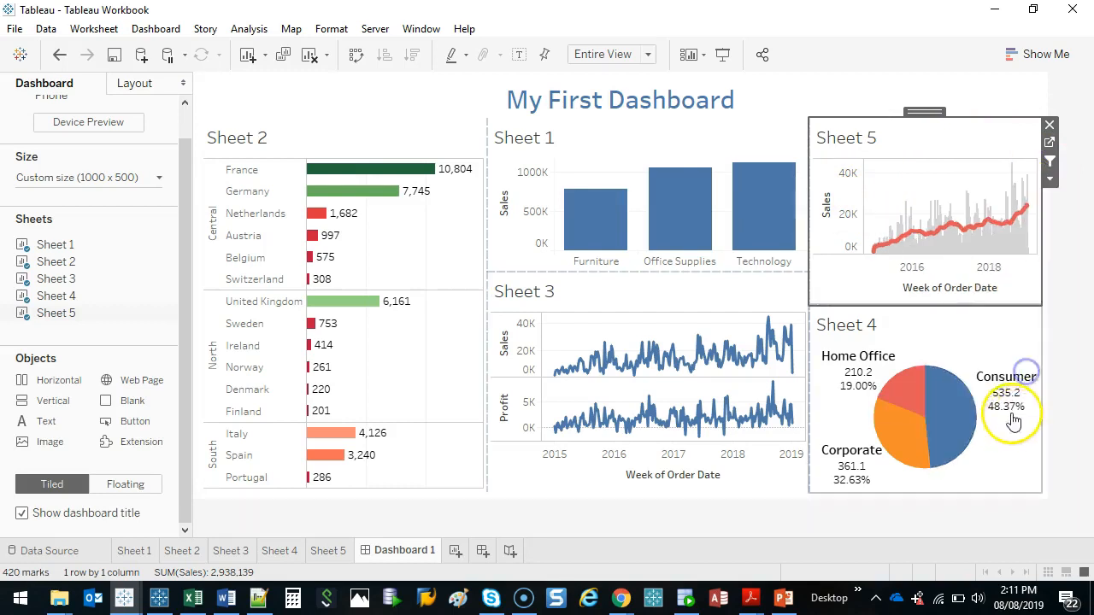
left_click(970, 178)
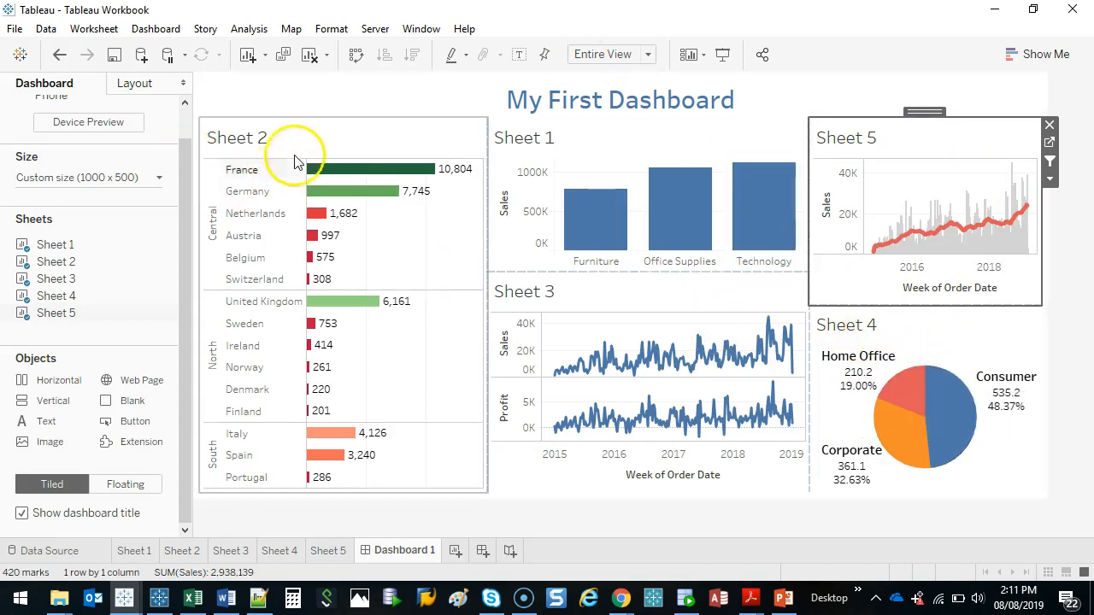
left_click(531, 137)
left_click(873, 137)
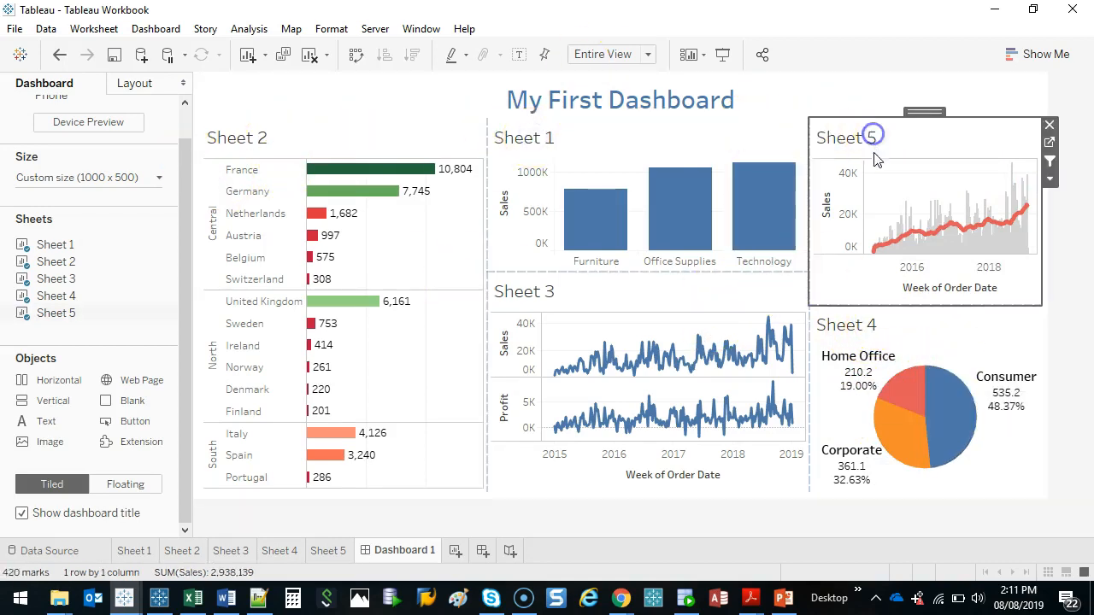
left_click(880, 322)
left_click(554, 292)
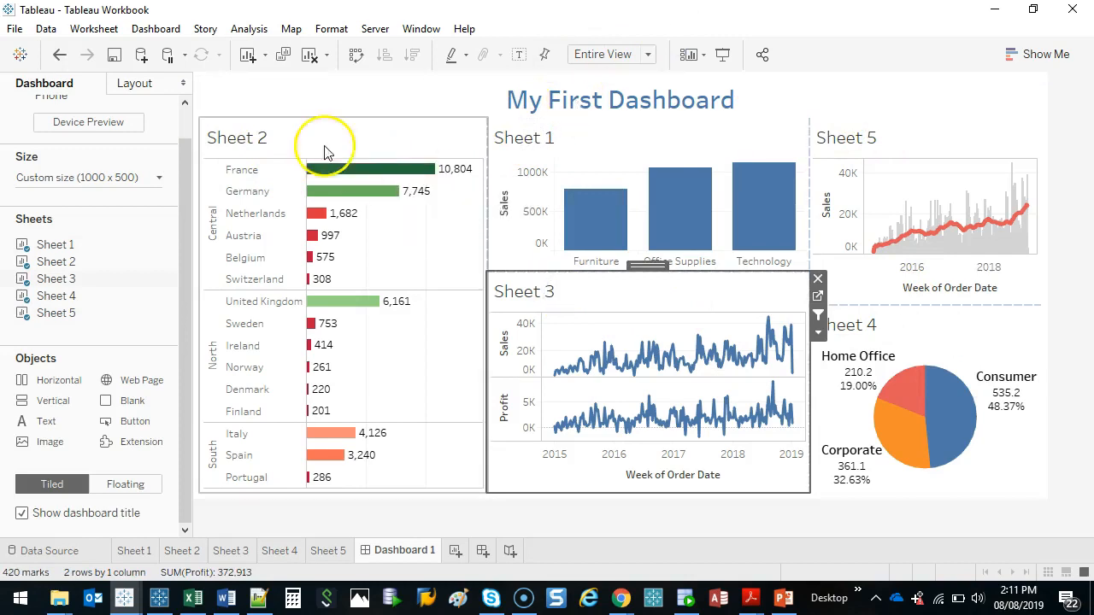
- Replace the title of Sheet 2 on the dashboard with "By Country" and centre it
double_click(267, 139)
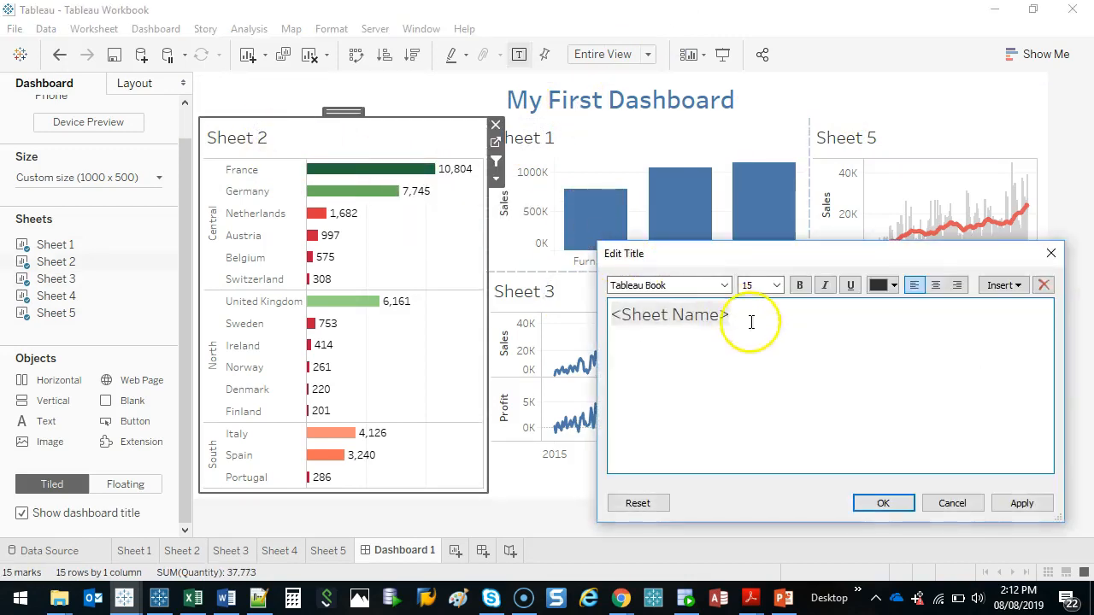
left_click_drag(751, 321, 475, 268)
type("By COuntry")
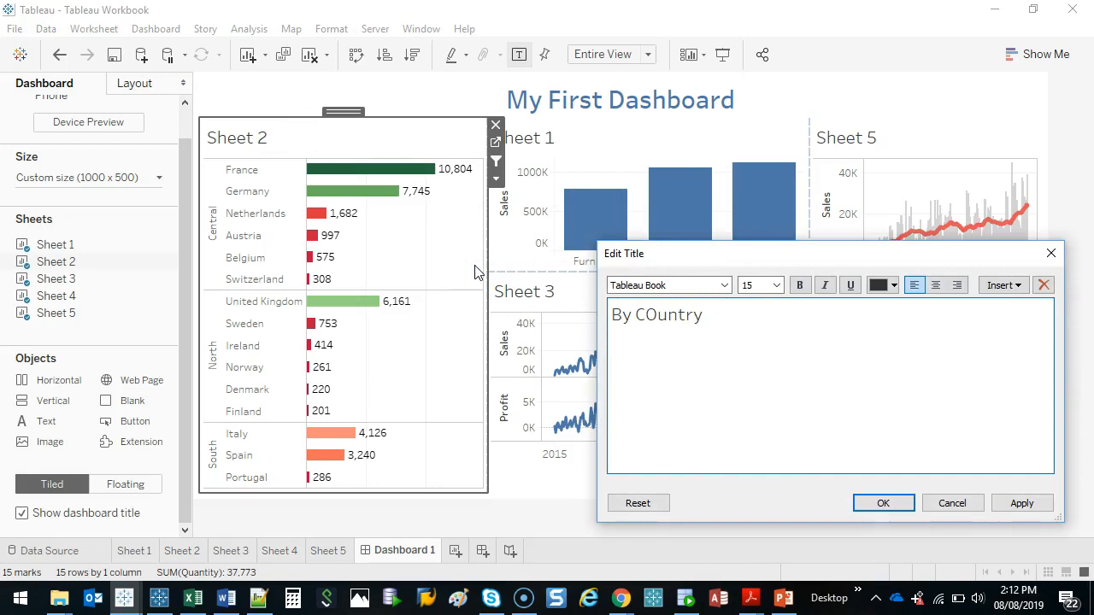
left_click(696, 342)
left_click_drag(708, 329, 580, 312)
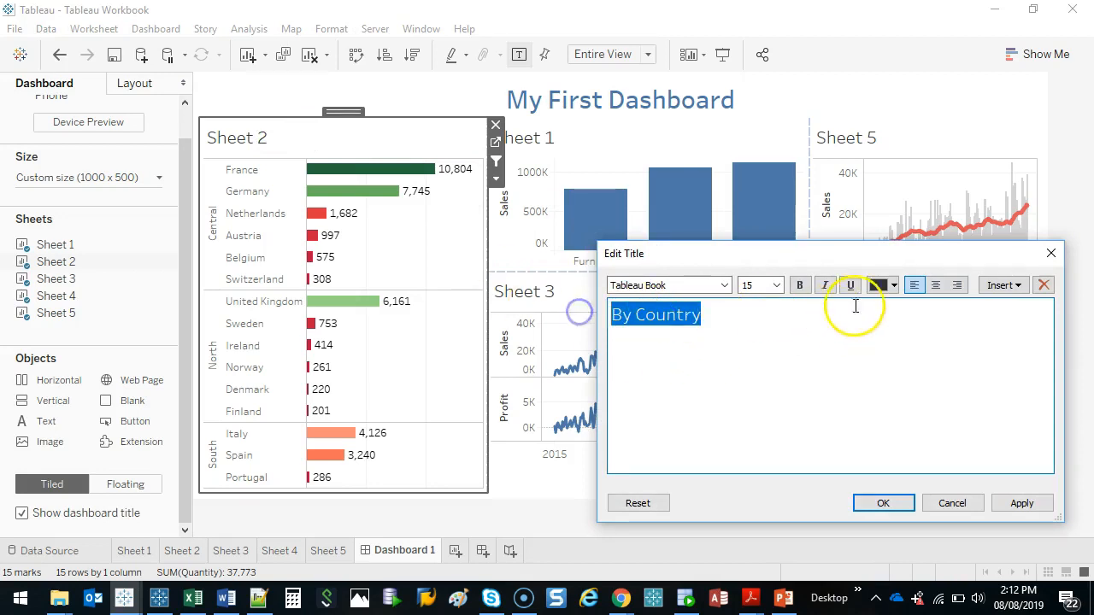
left_click(934, 284)
left_click(884, 504)
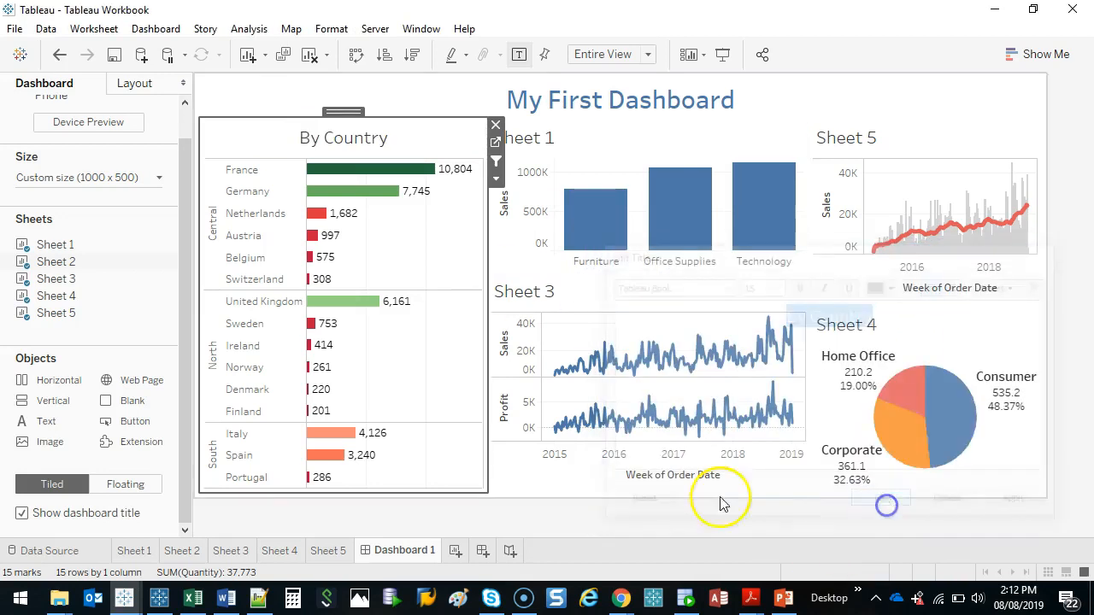
- Replace the title of Sheet 1 on the dashboard with "By Segment" and centre it
left_click(547, 139)
double_click(547, 138)
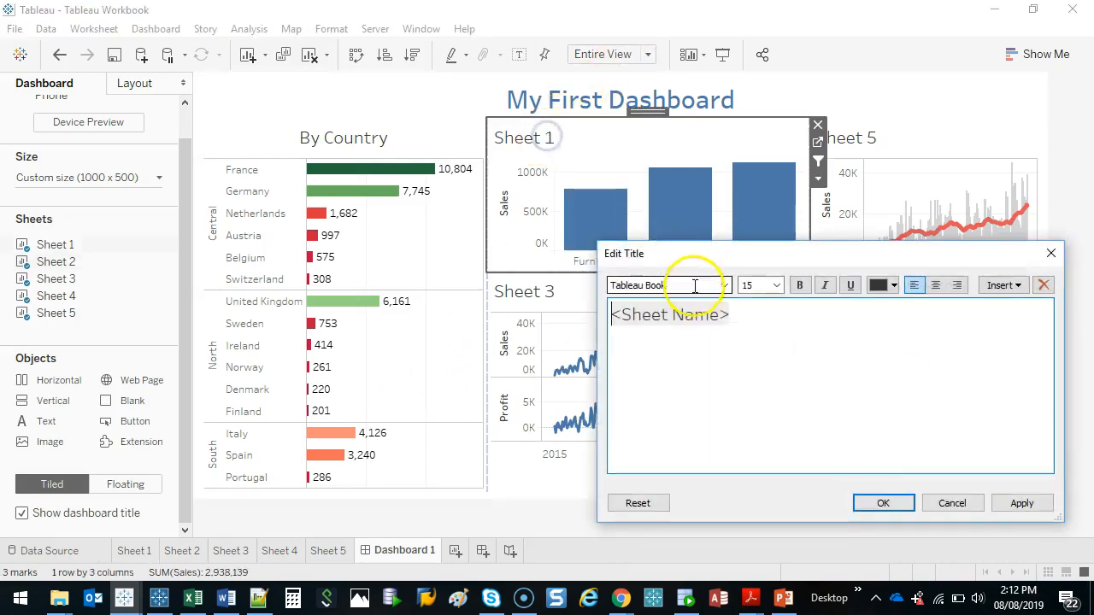
type("By Segment")
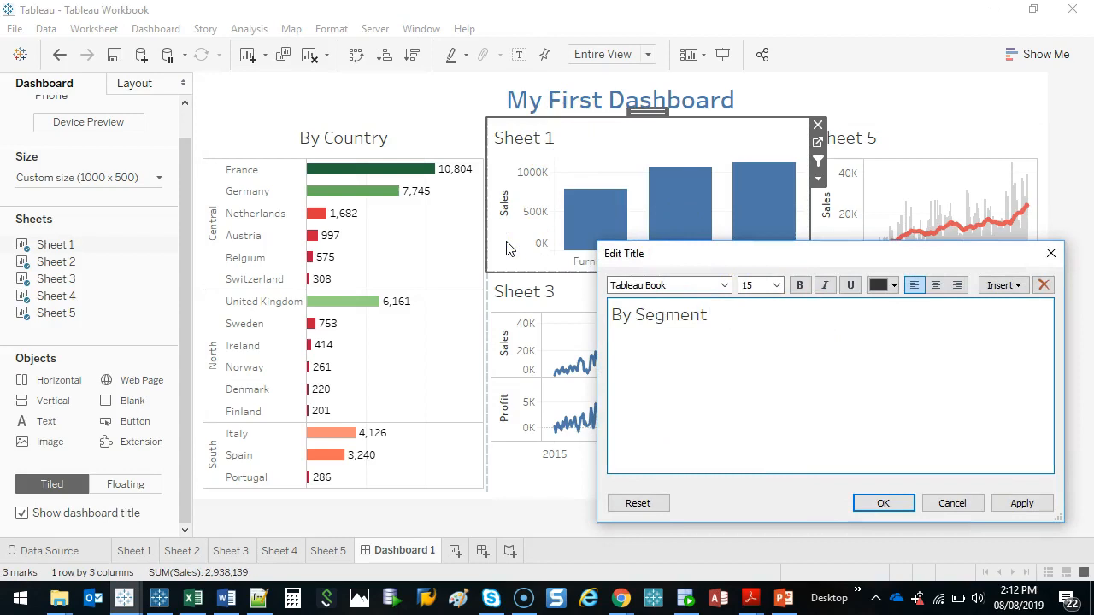
key("ctrl+e")
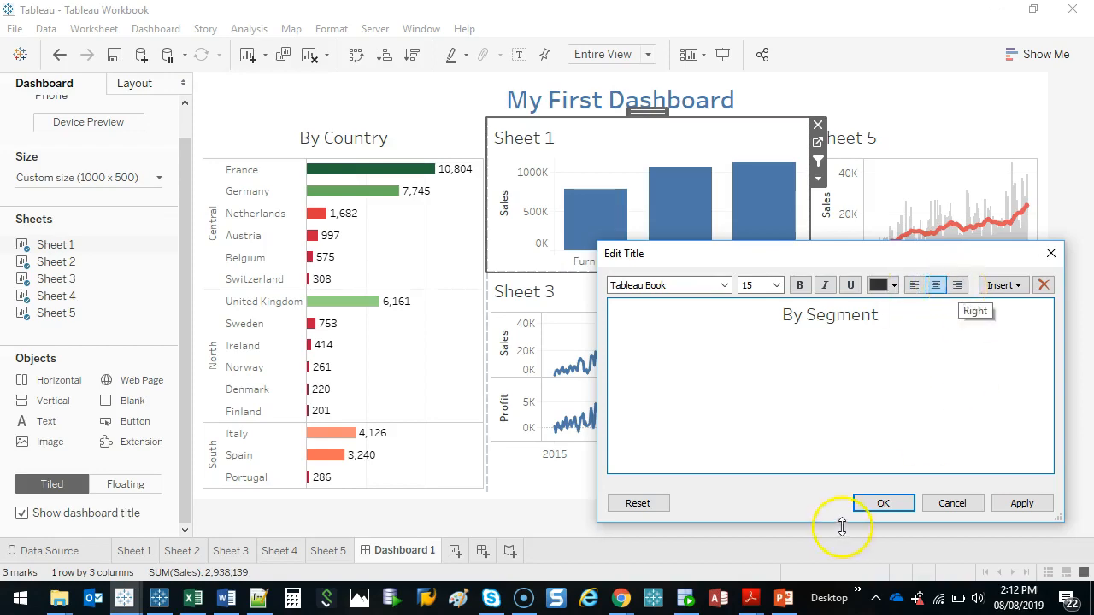
left_click(888, 502)
- Replace the title of Sheet 3 on the dashboard with "Profit and Sales over Time" and centre it
double_click(582, 290)
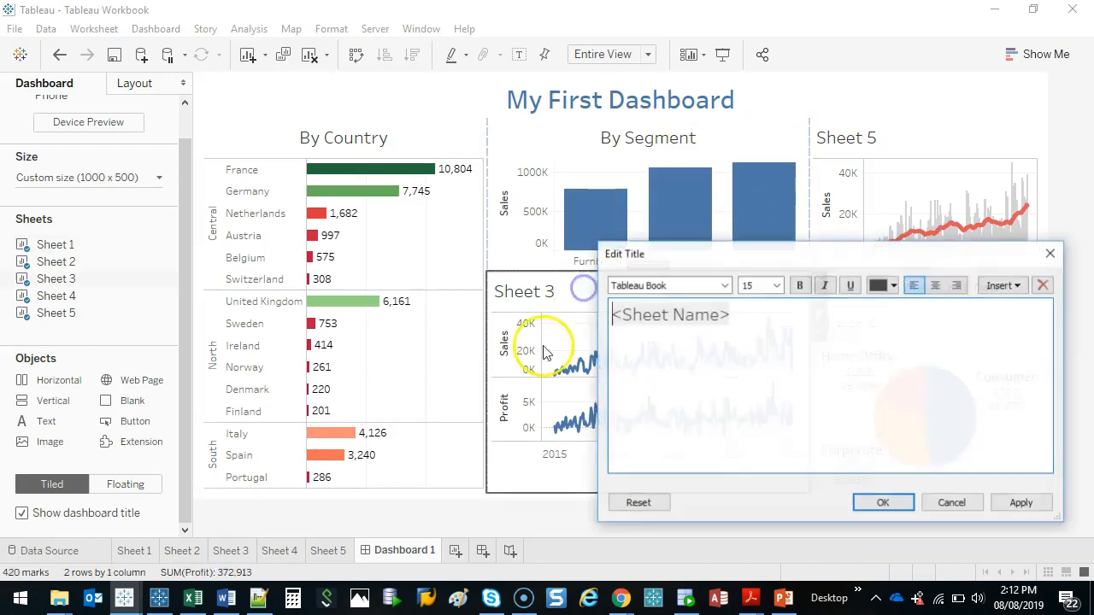
key("ctrl+a")
type("P")
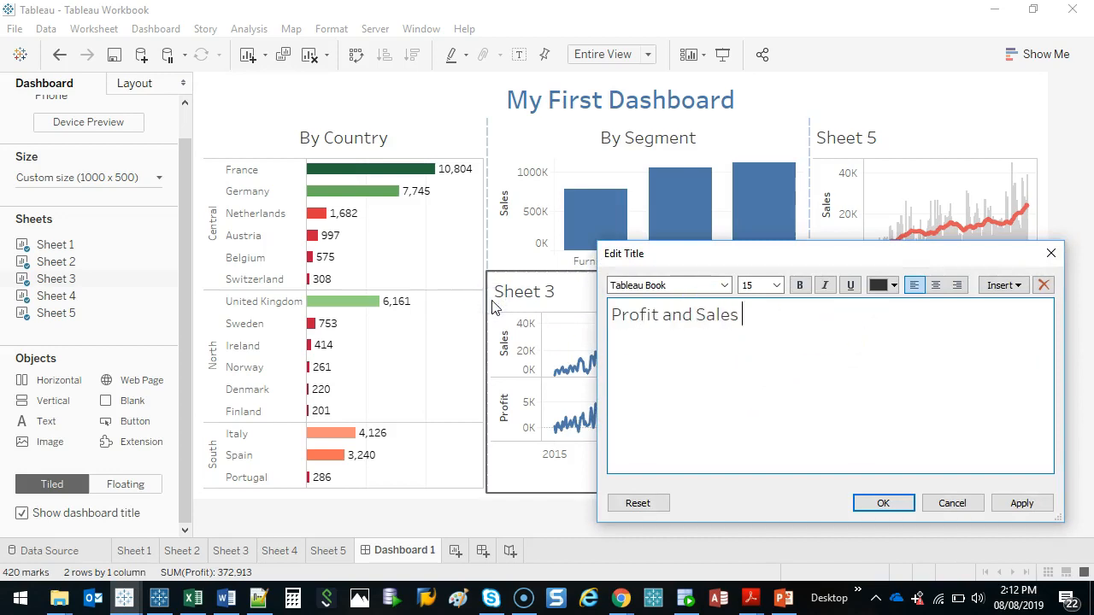
key("ctrl+e")
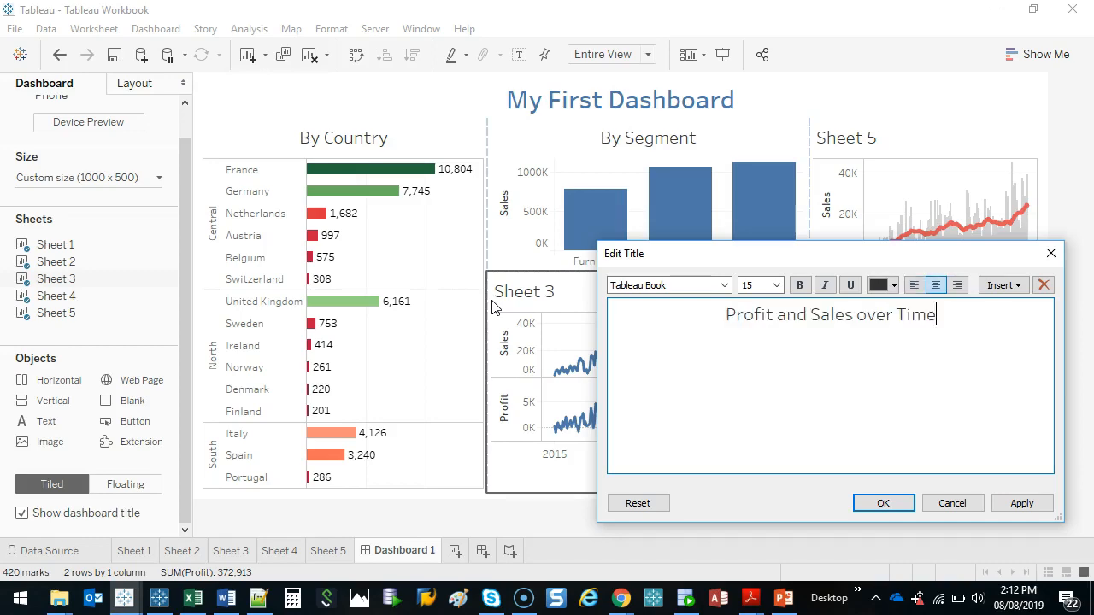
left_click(893, 502)
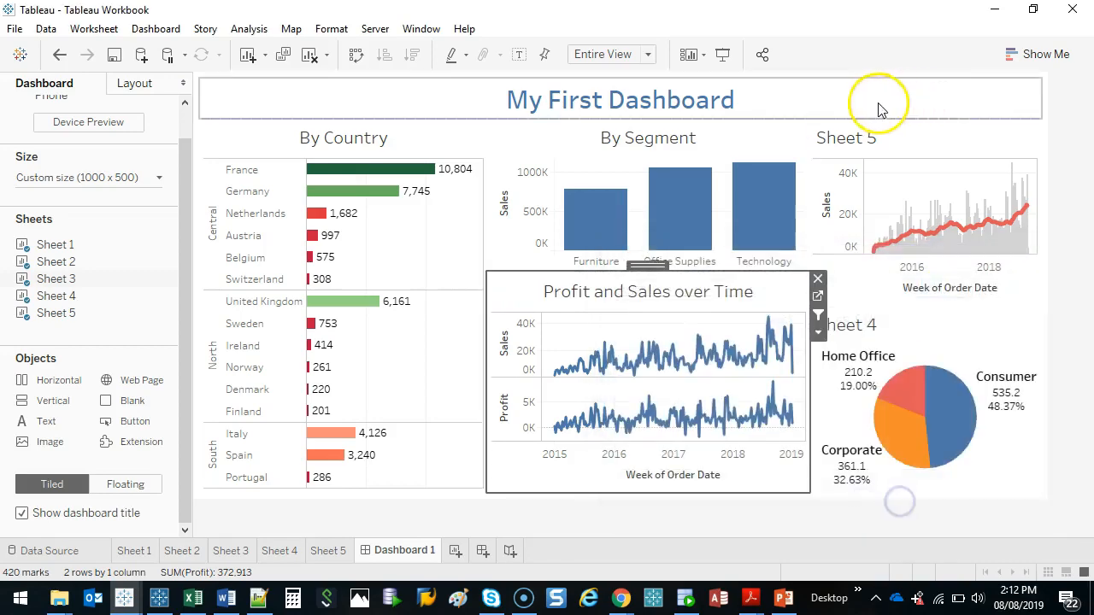
- Replace the title of Sheet 5 on the dashboard with "Moving Sales" and centre it
double_click(857, 145)
key("ctrl+a")
type("MOv")
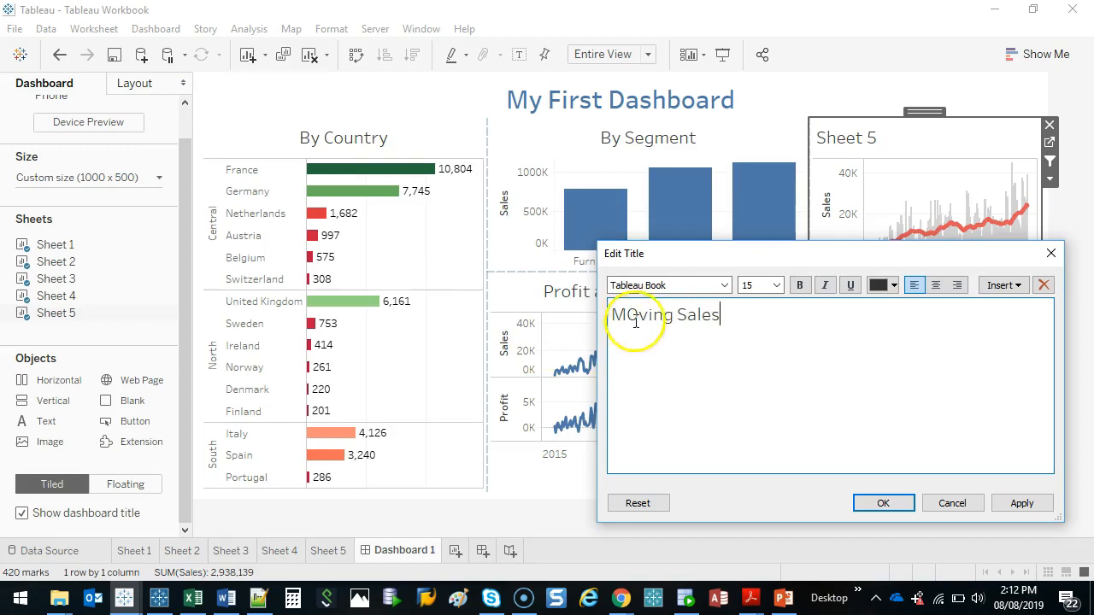
key("ctrl+e")
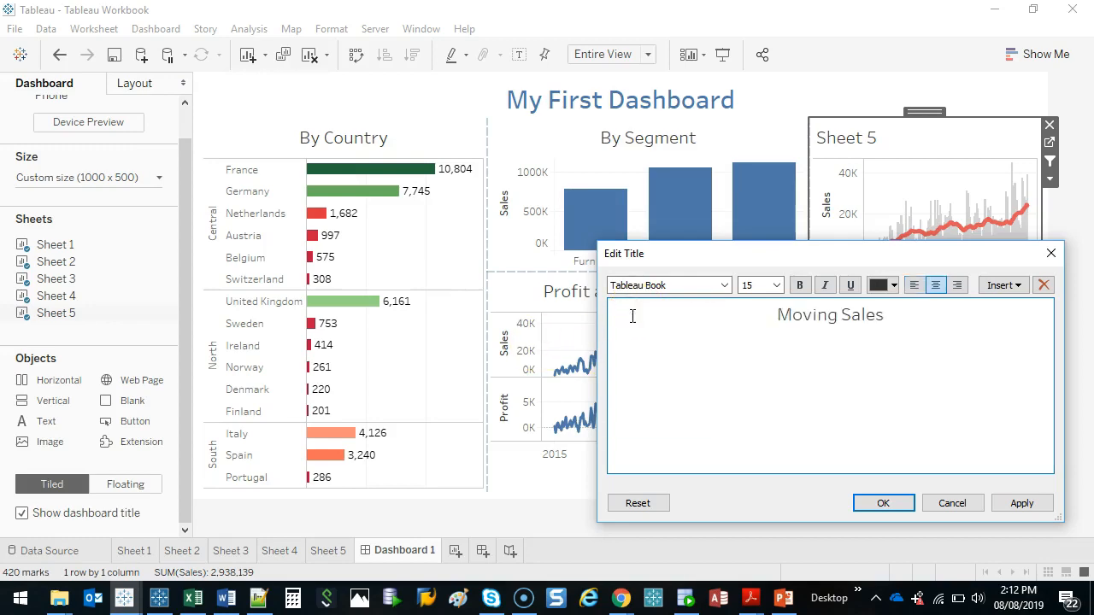
left_click(883, 504)
- Replace the title of Sheet 4, the pie chart, with "By Segment", centre it and clear the sheet selection
double_click(896, 331)
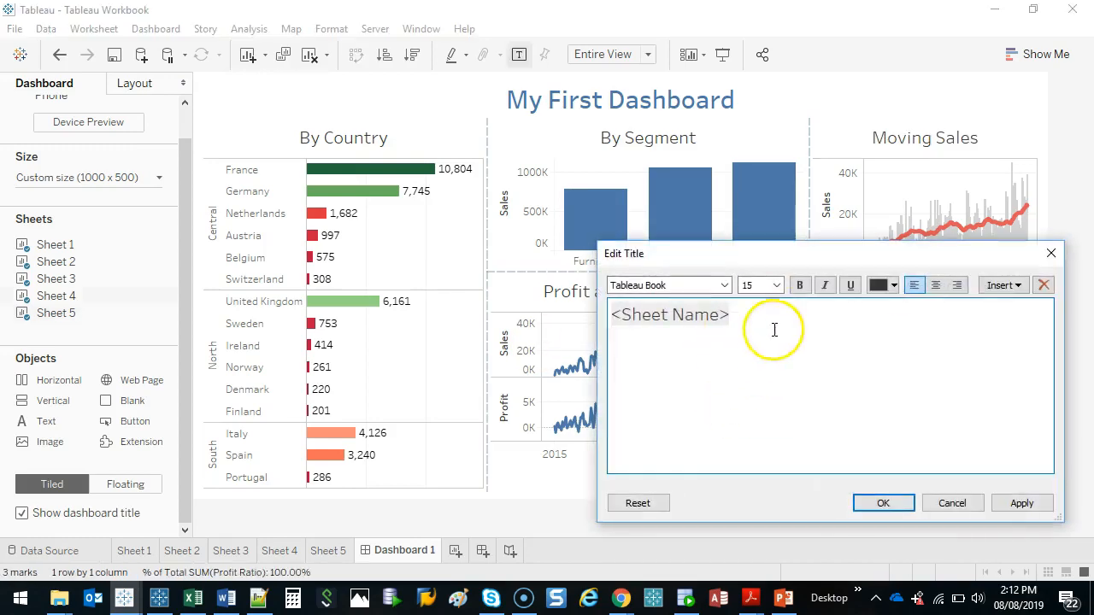
key("ctrl+a")
type("By")
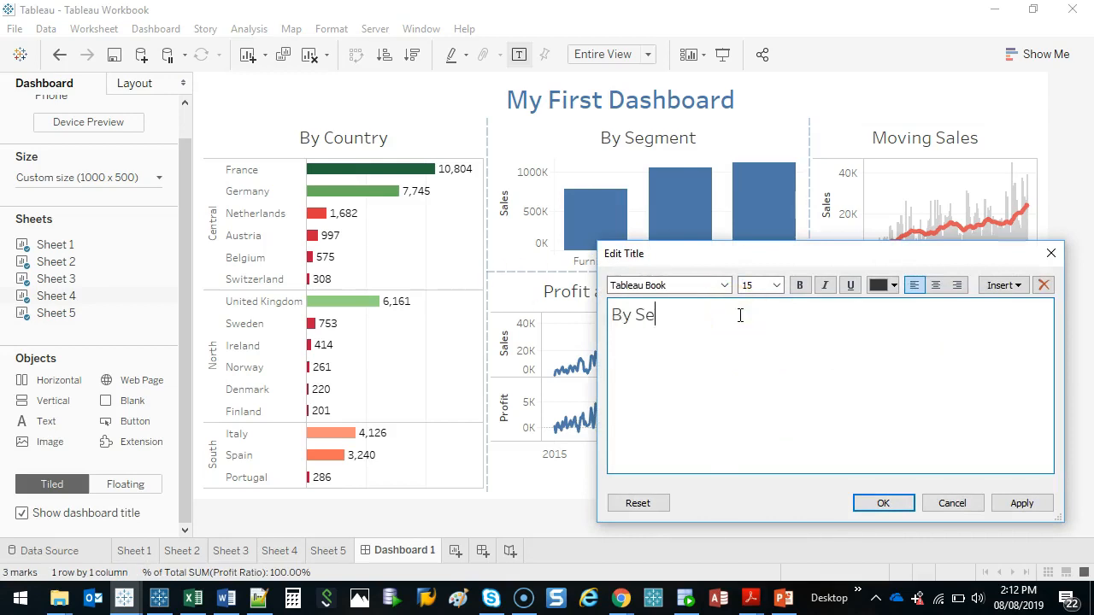
type(" Segment")
key("ctrl+e")
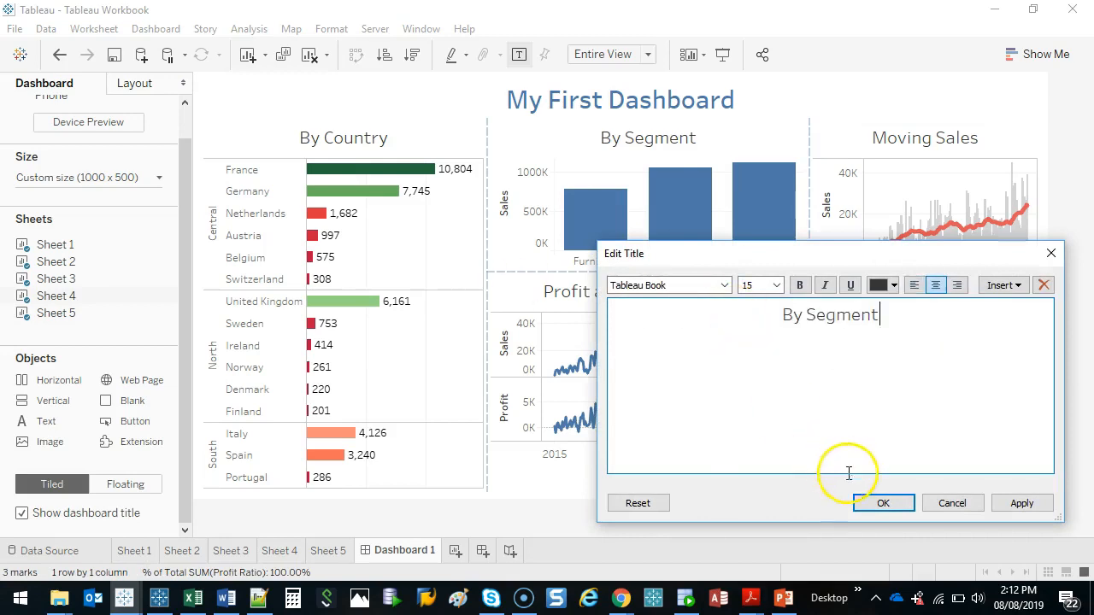
left_click(891, 504)
left_click(856, 525)
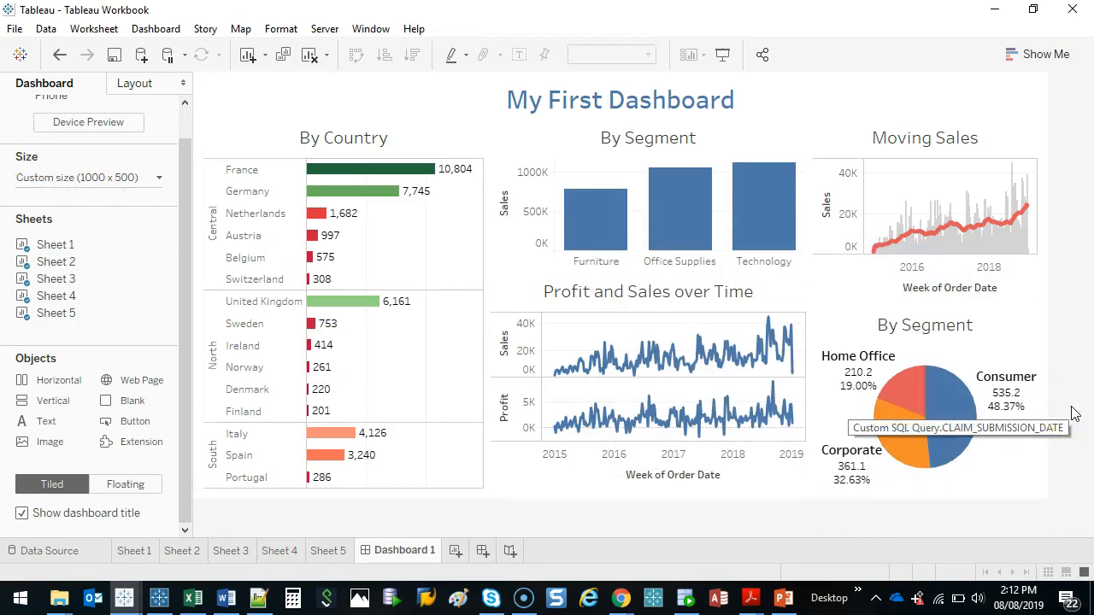
- Make Sheet 1 slightly taller and Sheet 5 shorter so both columns split at the same height
left_click(749, 252)
left_click(776, 312)
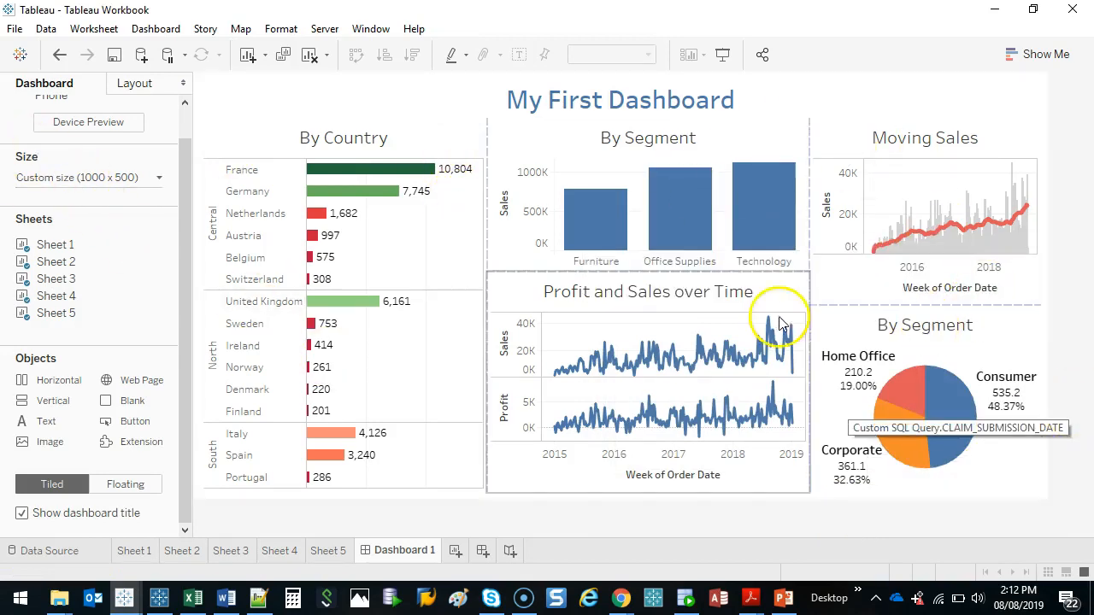
left_click_drag(771, 289, 853, 292)
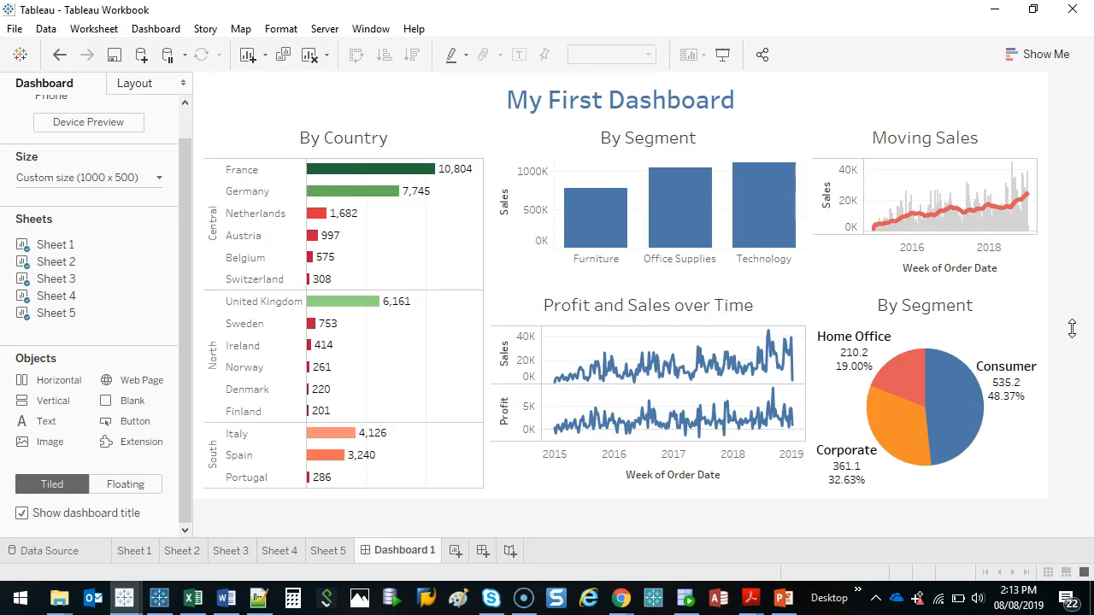
- Widen the Moving Sales chart and the pie chart equally by narrowing the two middle-column charts
left_click(586, 142)
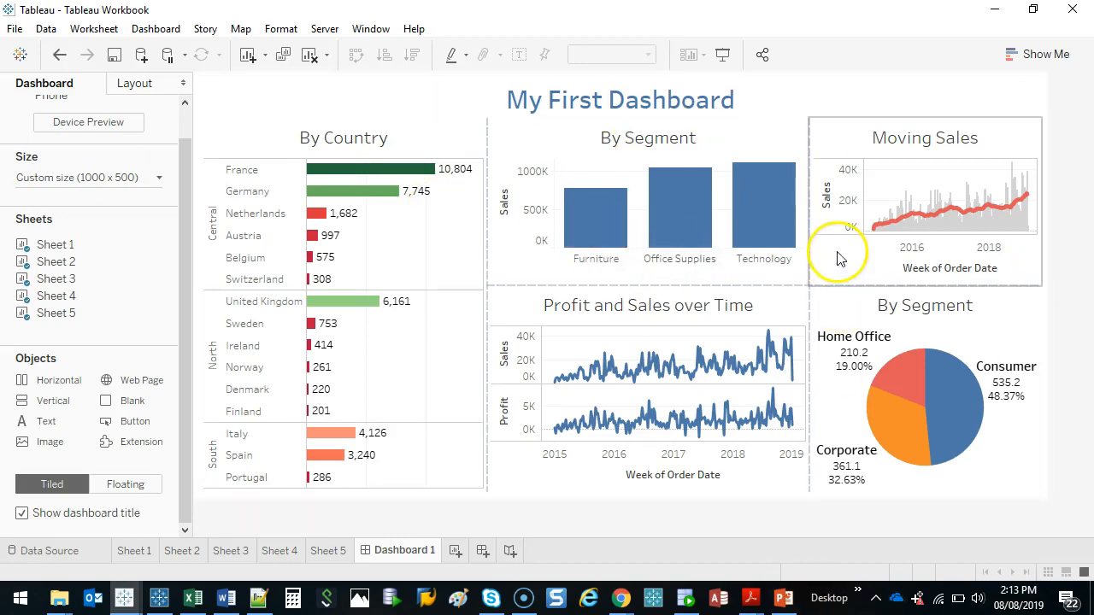
left_click_drag(808, 250, 757, 246)
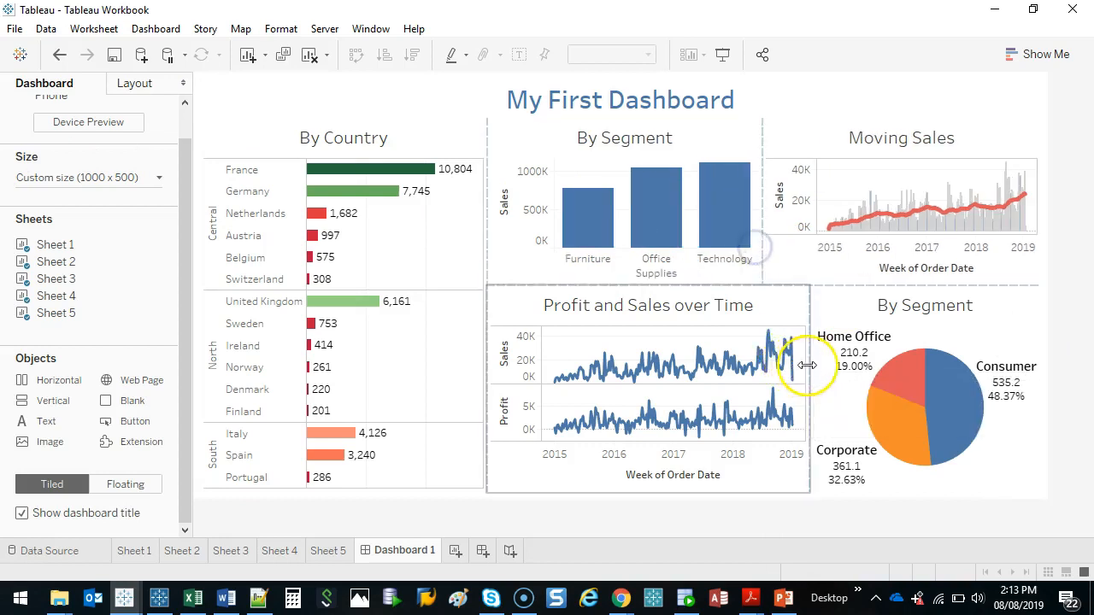
left_click_drag(806, 367, 765, 362)
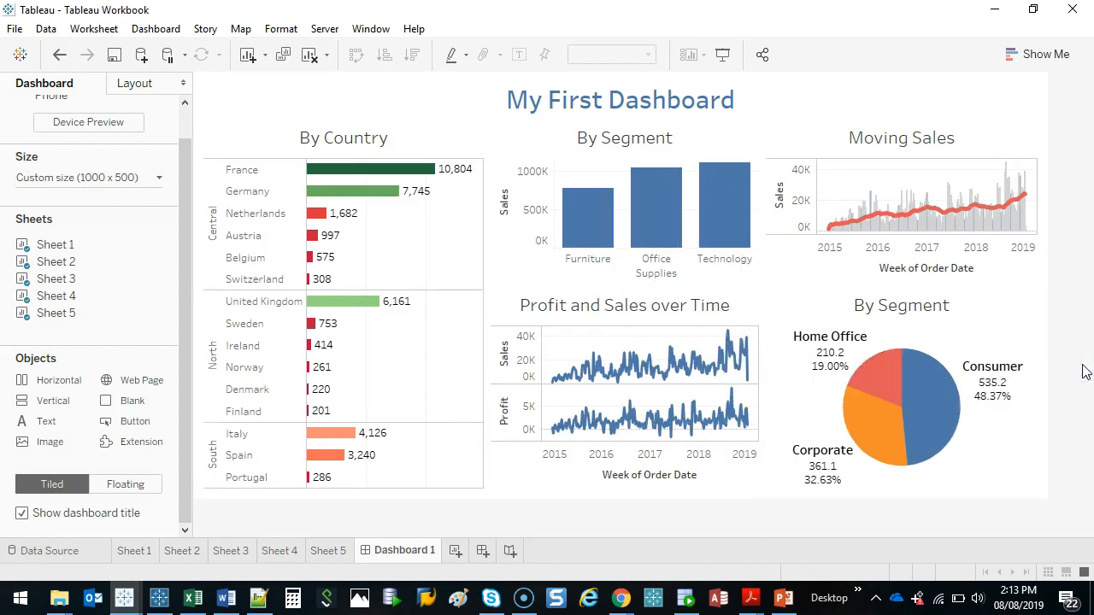
- Copy the dashboard as an image, switch to Paint and paste it onto the canvas
left_click(157, 31)
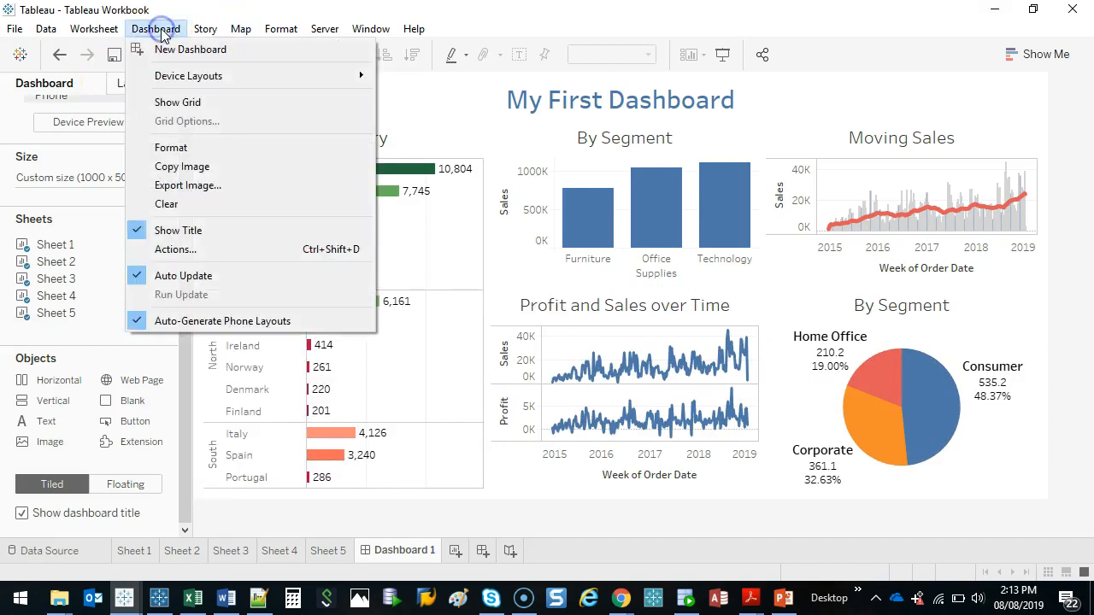
left_click(184, 168)
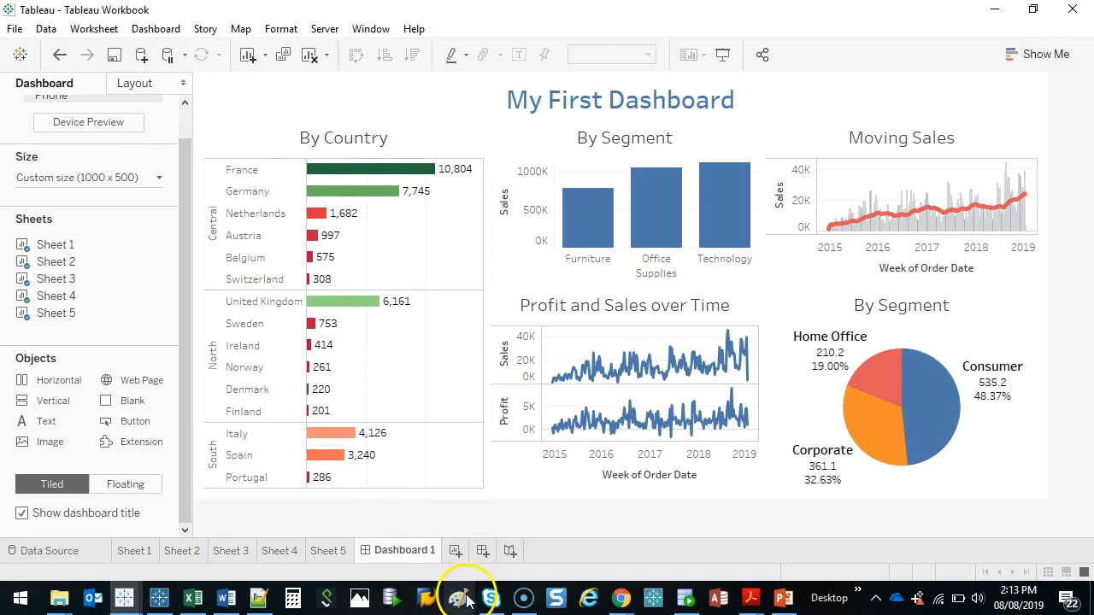
left_click(465, 300)
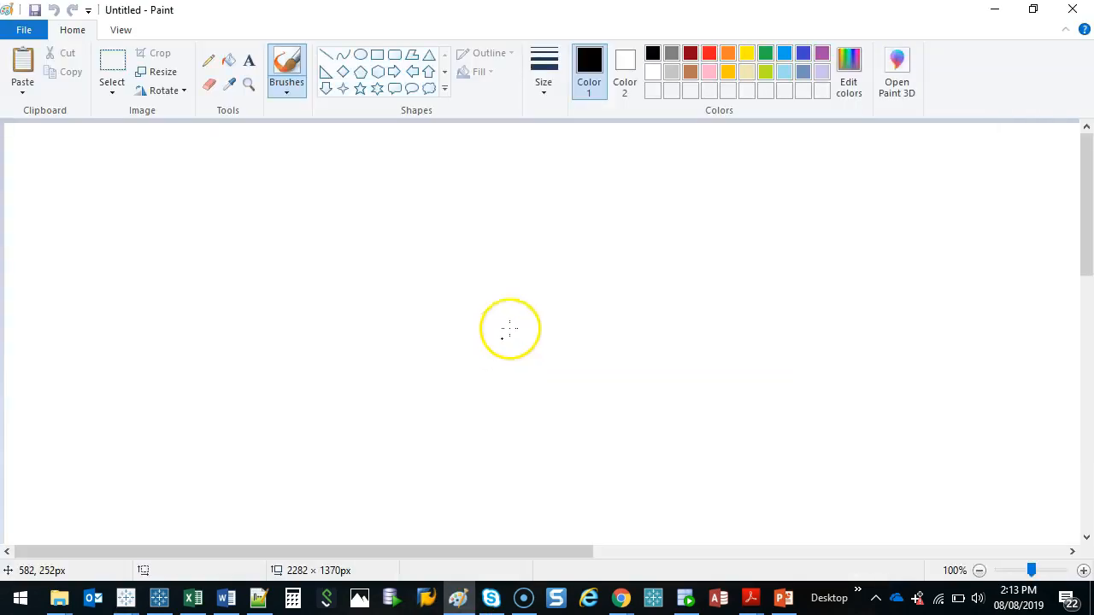
left_click(23, 69)
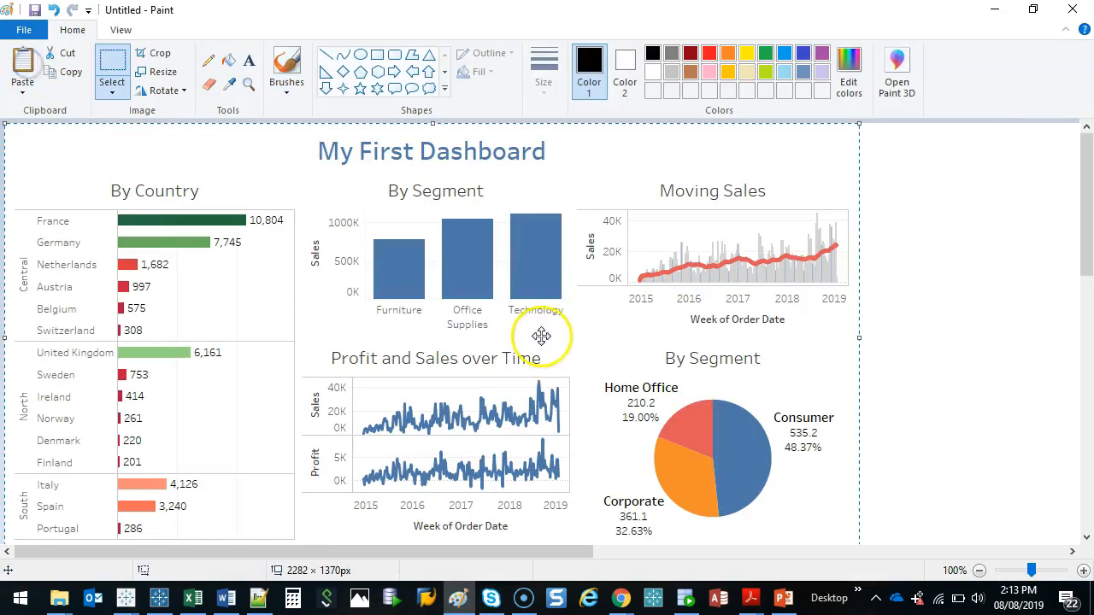
- Crop the canvas to the pasted dashboard image and return to Tableau
left_click(168, 53)
scroll(755, 357, "down", 1)
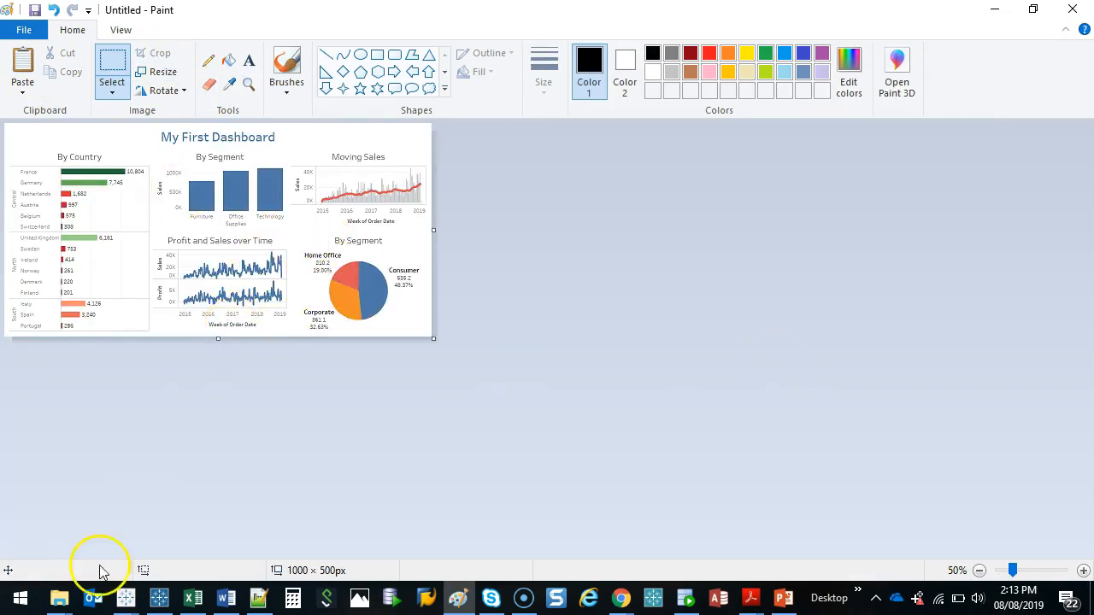
left_click(992, 10)
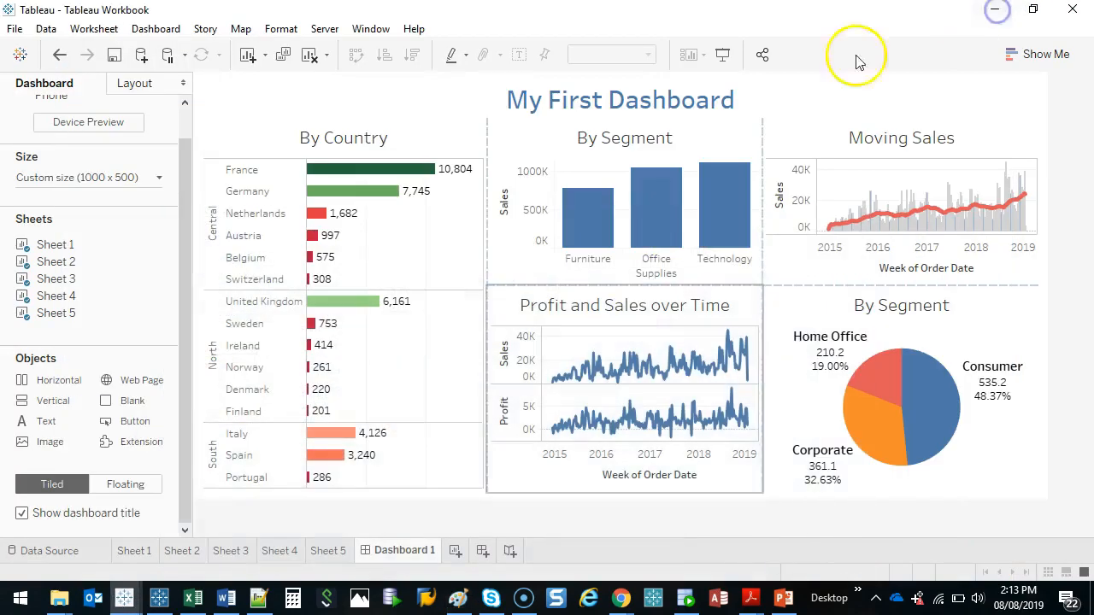
- Start printing the dashboard to PDF, limited to the active sheet on A4 paper in landscape orientation
left_click(15, 31)
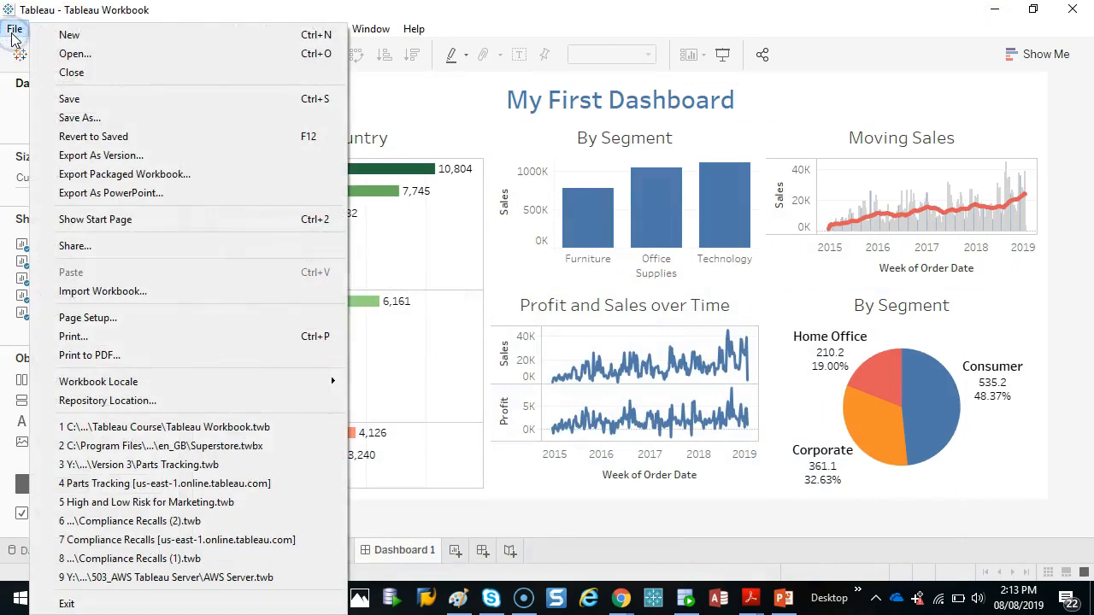
left_click(108, 354)
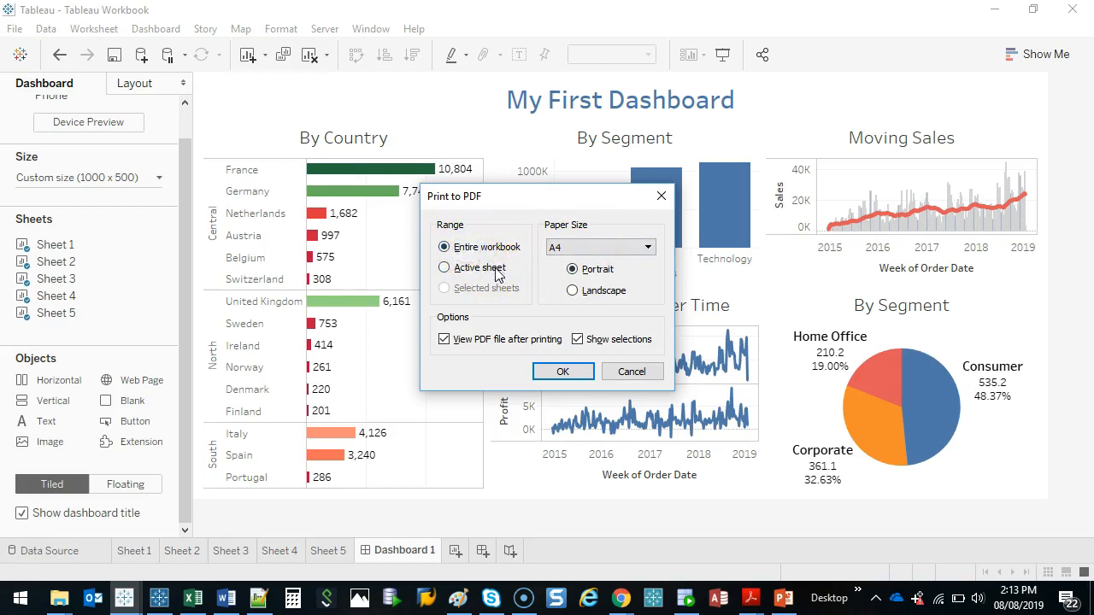
mouse_move(193, 551)
left_mouse_down()
mouse_move(190, 566)
mouse_move(221, 555)
left_mouse_up()
mouse_move(443, 534)
left_mouse_down()
mouse_move(385, 584)
mouse_move(424, 513)
left_mouse_up()
left_click(444, 267)
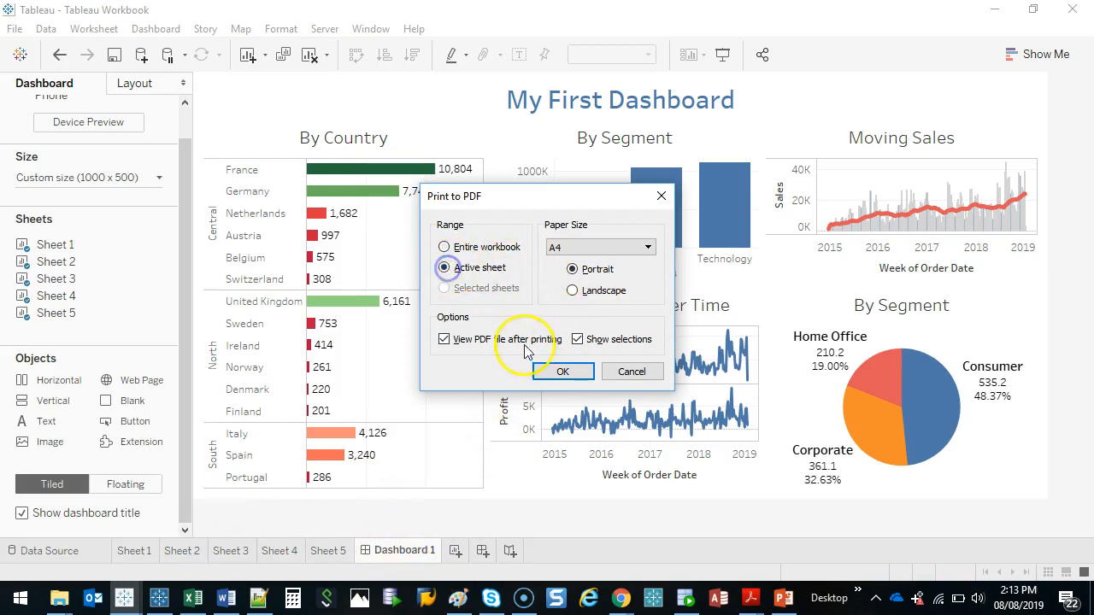
left_click(617, 247)
left_click(590, 247)
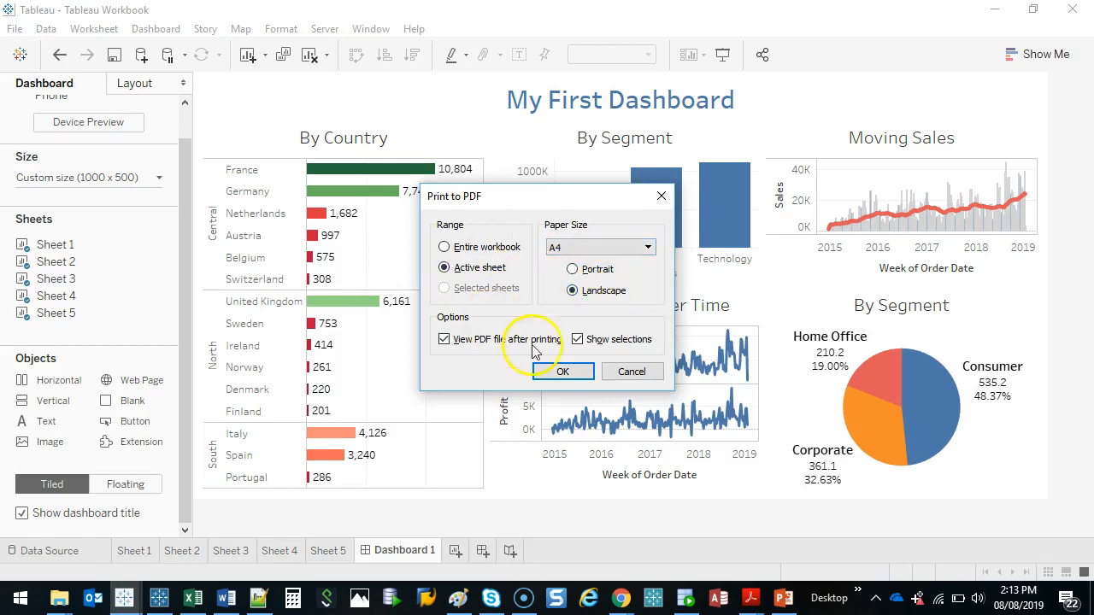
- Save the PDF as Tableau Workbook.pdf in the Downloads folder, view it in Acrobat Reader and return to Tableau
left_click(564, 371)
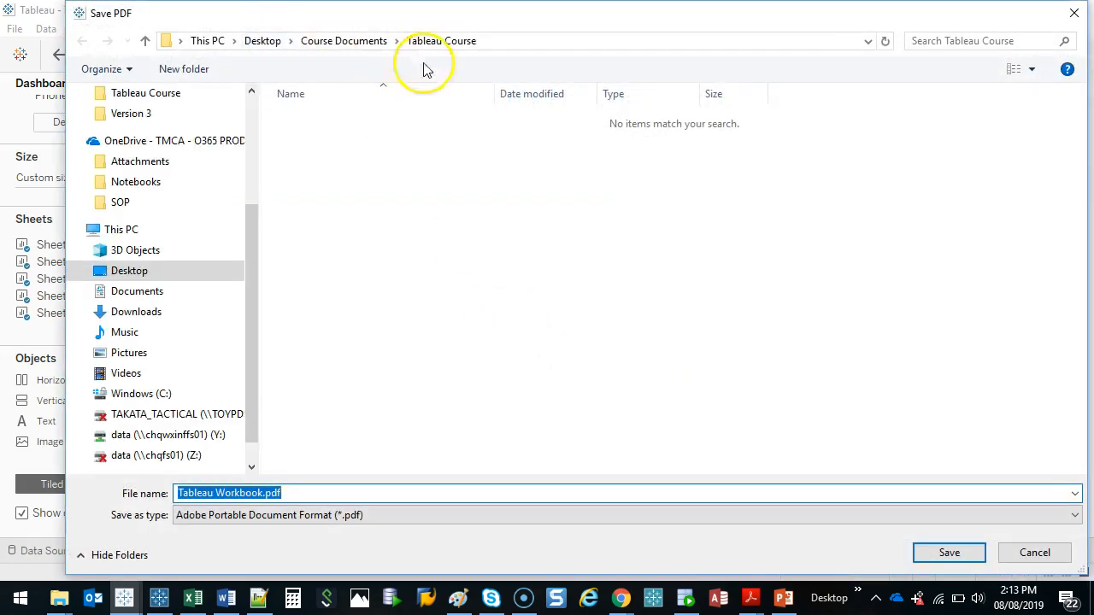
left_click(139, 312)
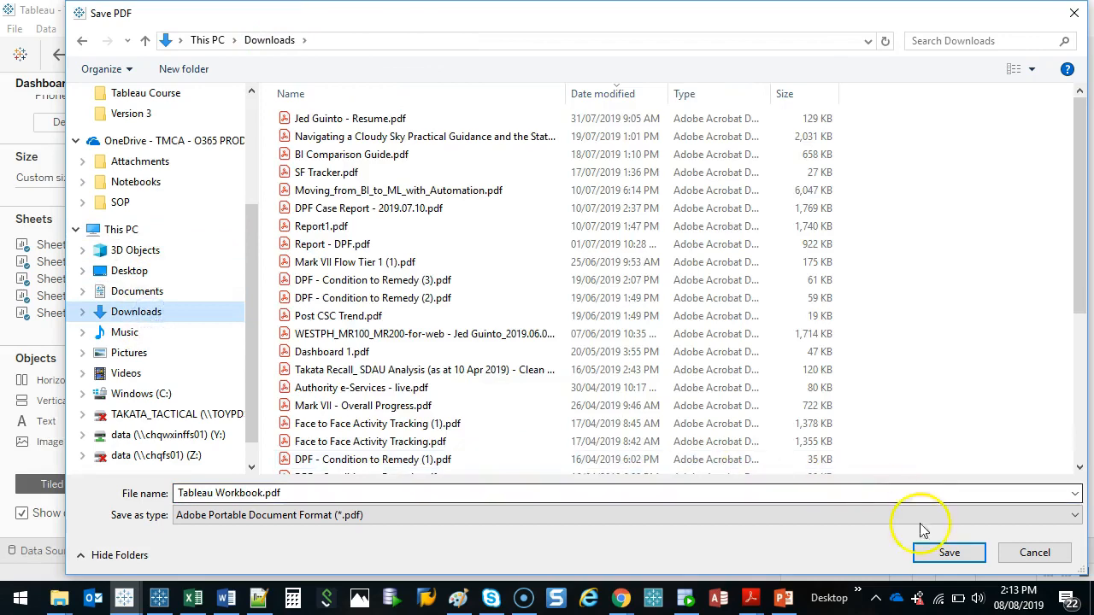
left_click(942, 548)
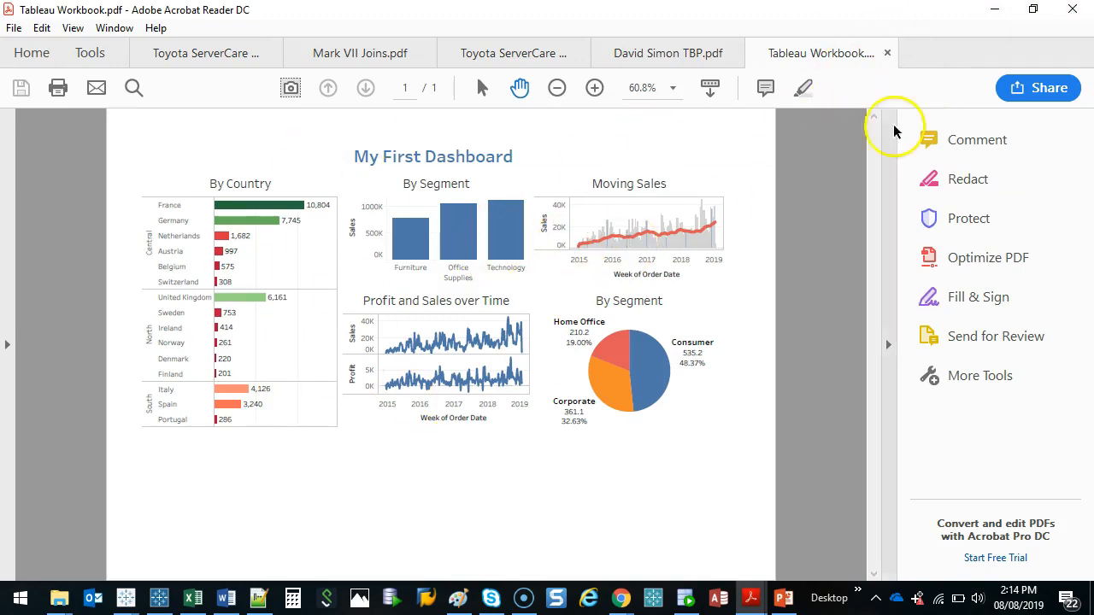
left_click(995, 11)
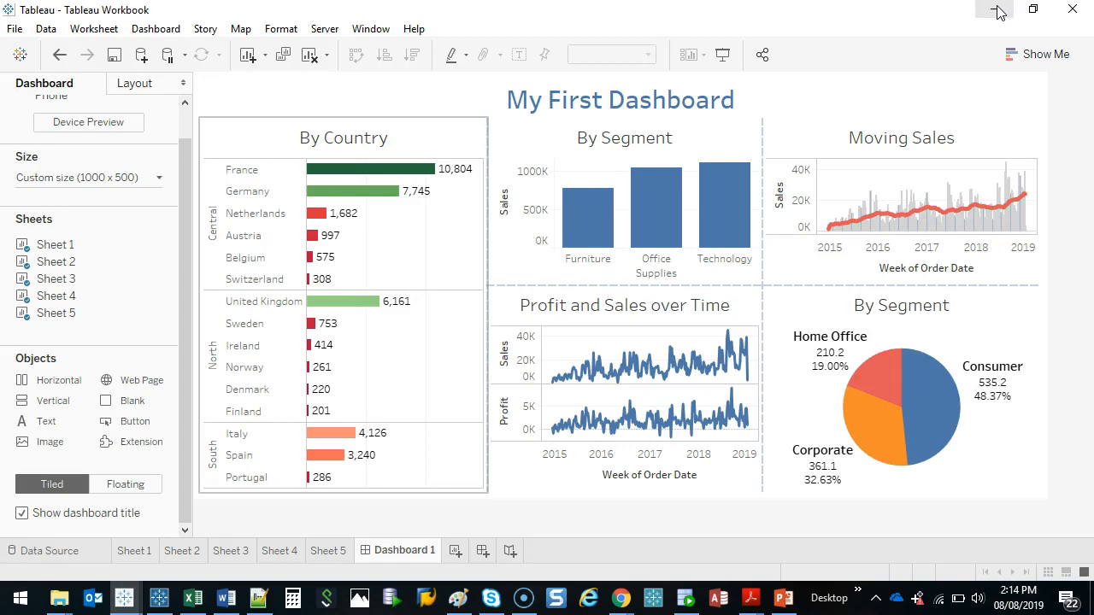
- Try the By Country chart as packed bubbles, a treemap, stacked bars, side-by-side bars and horizontal bars
left_click(420, 244)
left_click(1036, 54)
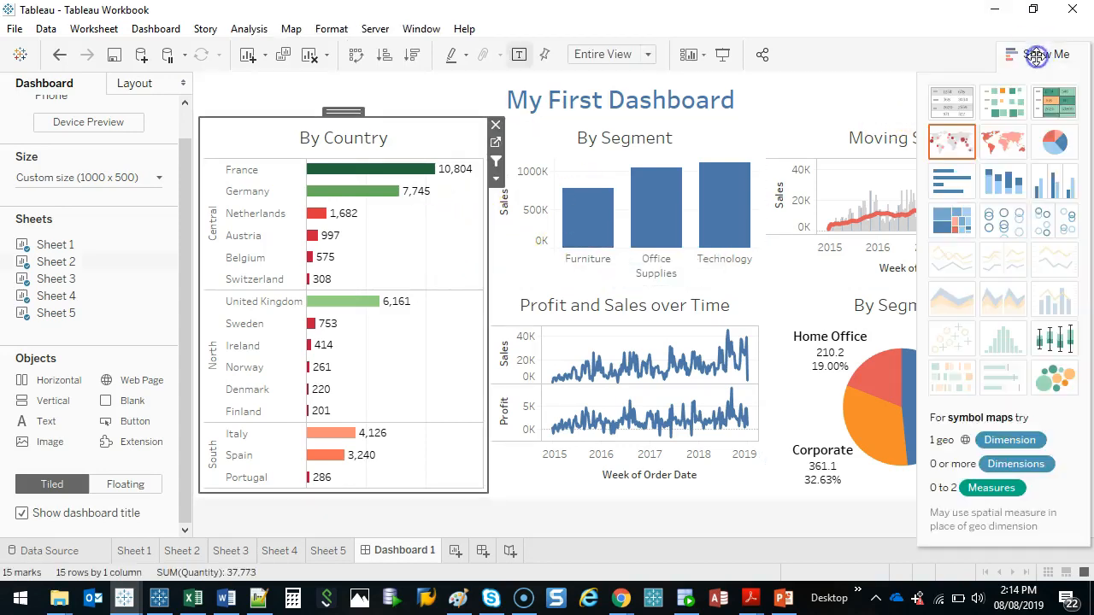
left_click(1055, 376)
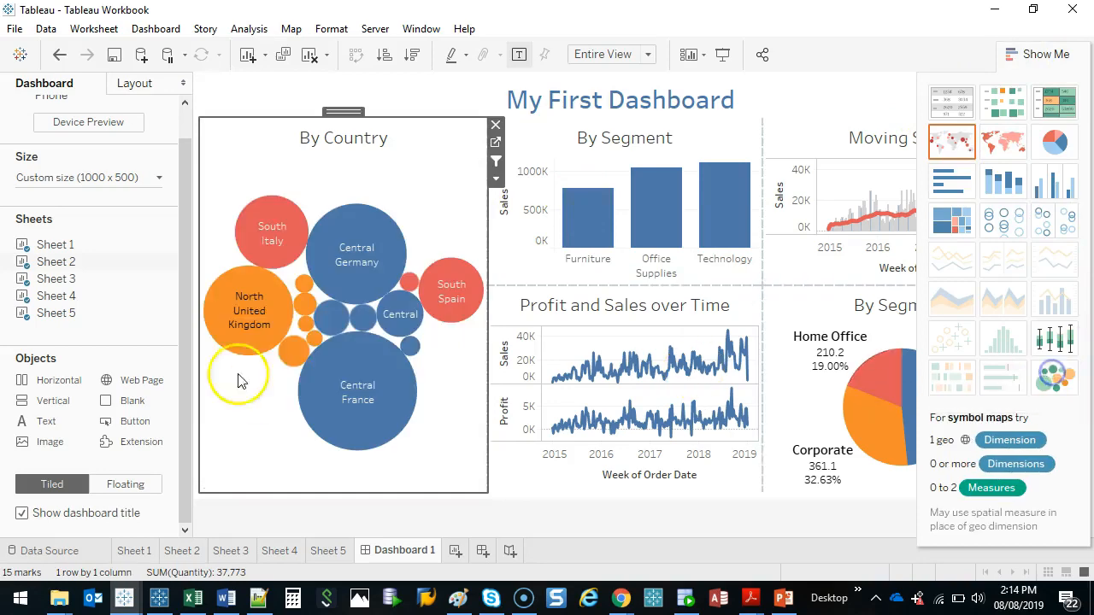
left_click(946, 223)
left_click(1003, 182)
left_click(1055, 183)
left_click(951, 180)
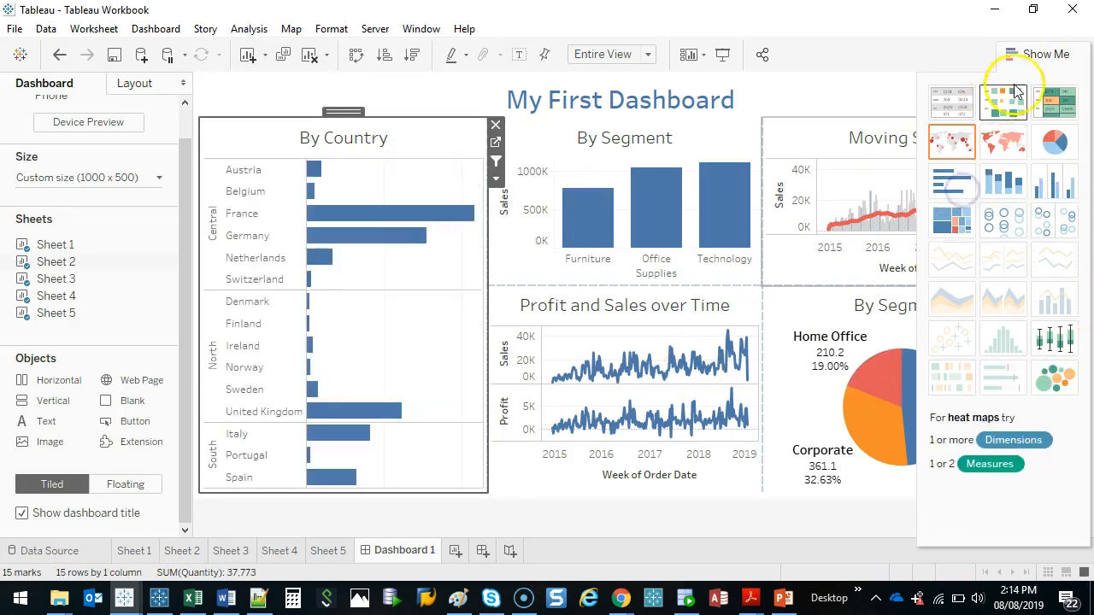
left_click(1025, 54)
- Try the By Segment column chart as packed bubbles and the Profit and Sales over Time chart as a treemap
left_click(749, 124)
left_click(1015, 49)
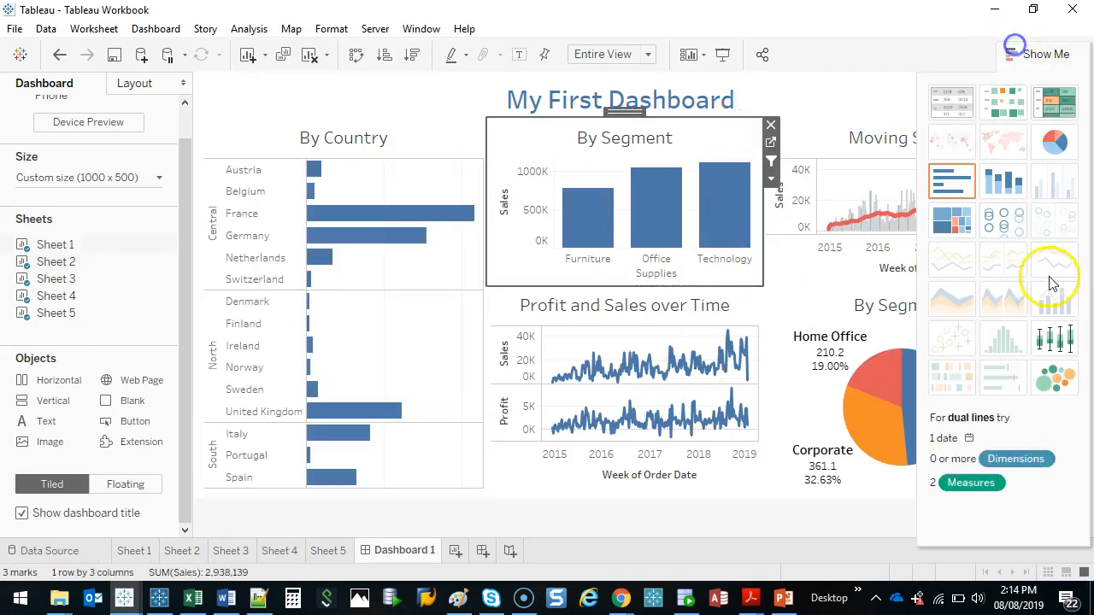
left_click(1055, 376)
left_click(736, 295)
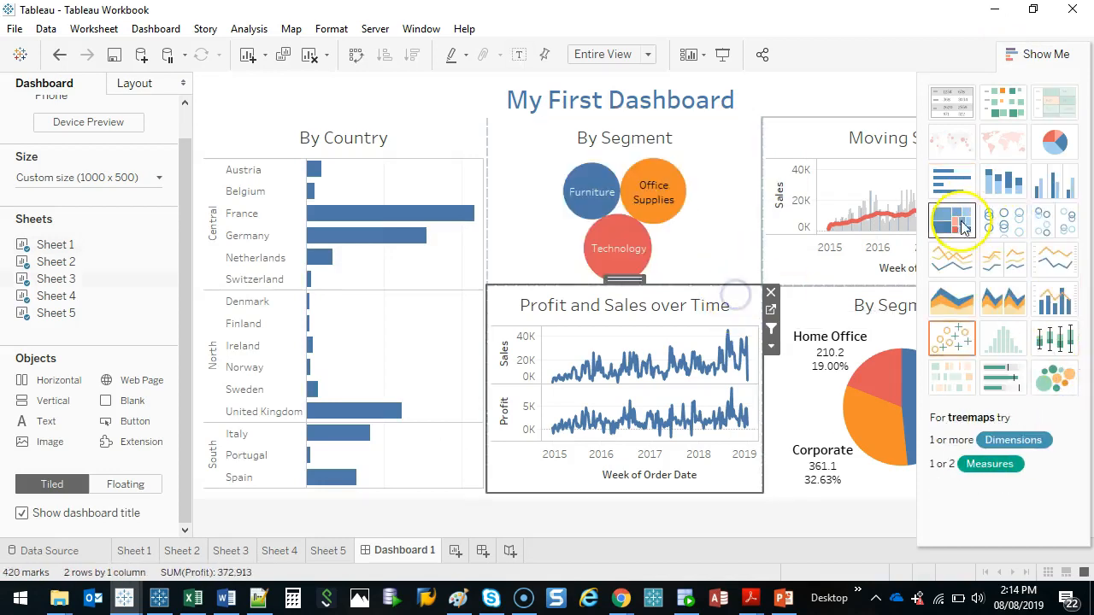
left_click(959, 222)
- Try the Moving Sales chart as a pie chart and the By Segment pie chart as a heat map
left_click(823, 148)
left_click(1056, 142)
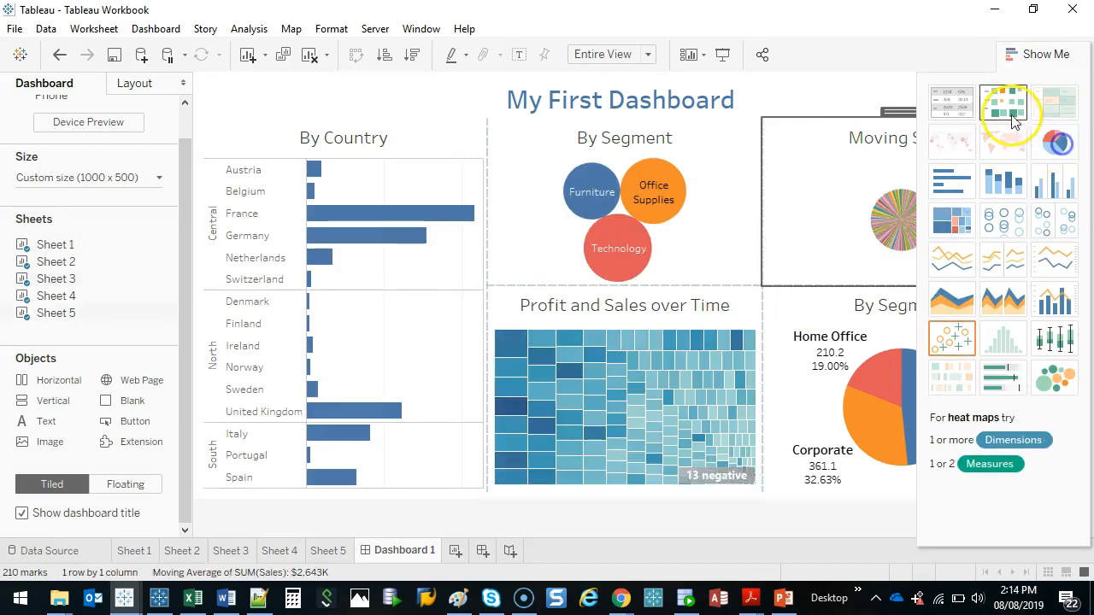
left_click(781, 415)
left_click(1006, 103)
left_click(1044, 54)
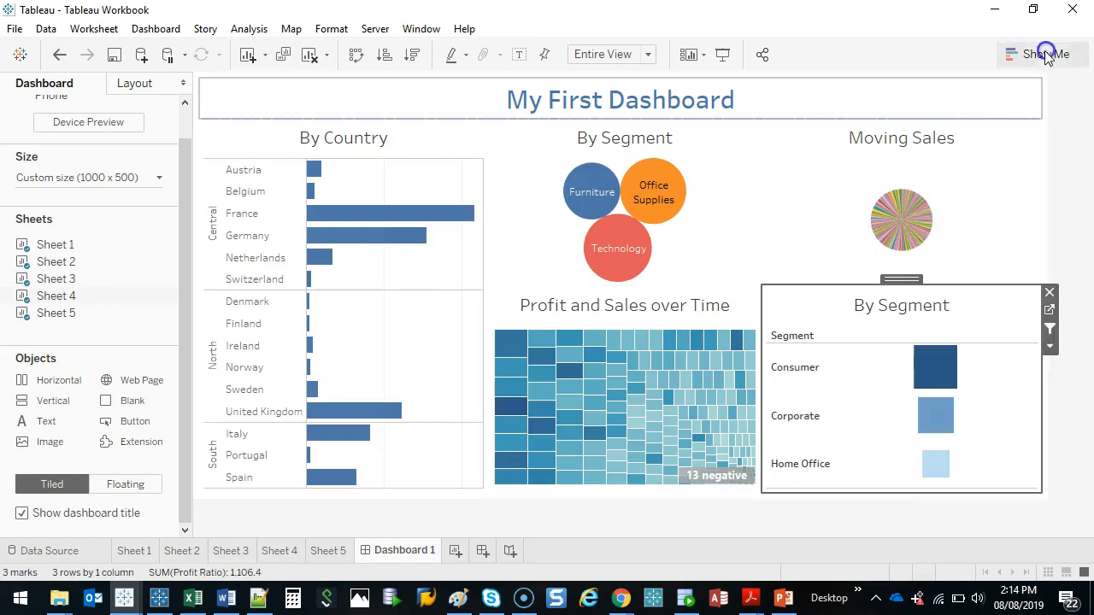
- Undo all the chart type changes on the dashboard, back to the colored and labeled By Country bars
key("ctrl+z")
key("ctrl+z")
key("ctrl+z")
key("ctrl+z")
key("ctrl+z")
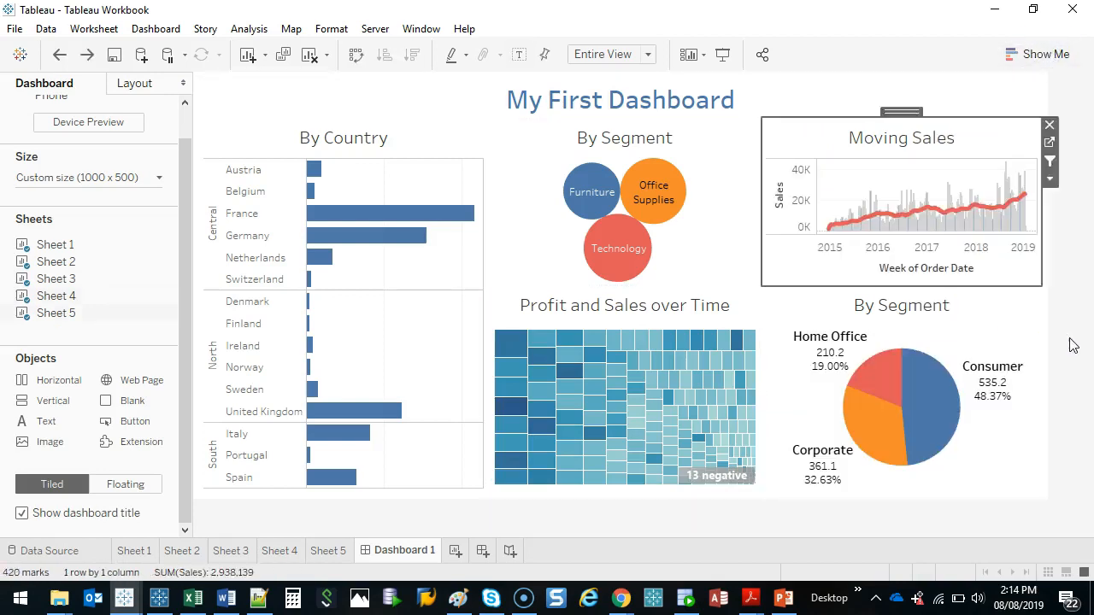
key("ctrl+z")
key("ctrl+z")
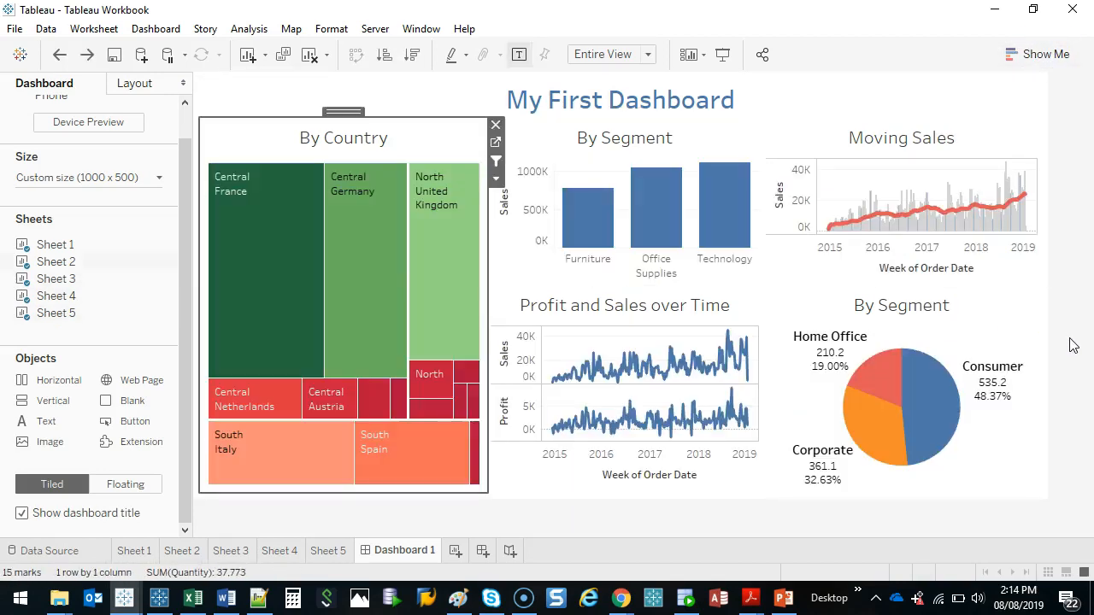
key("ctrl+z")
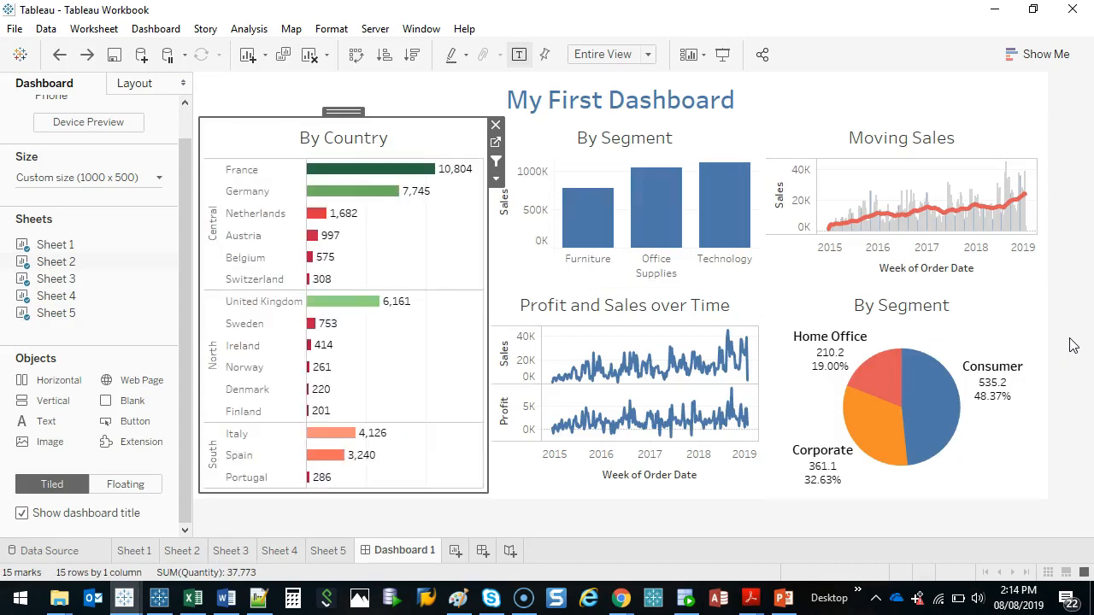